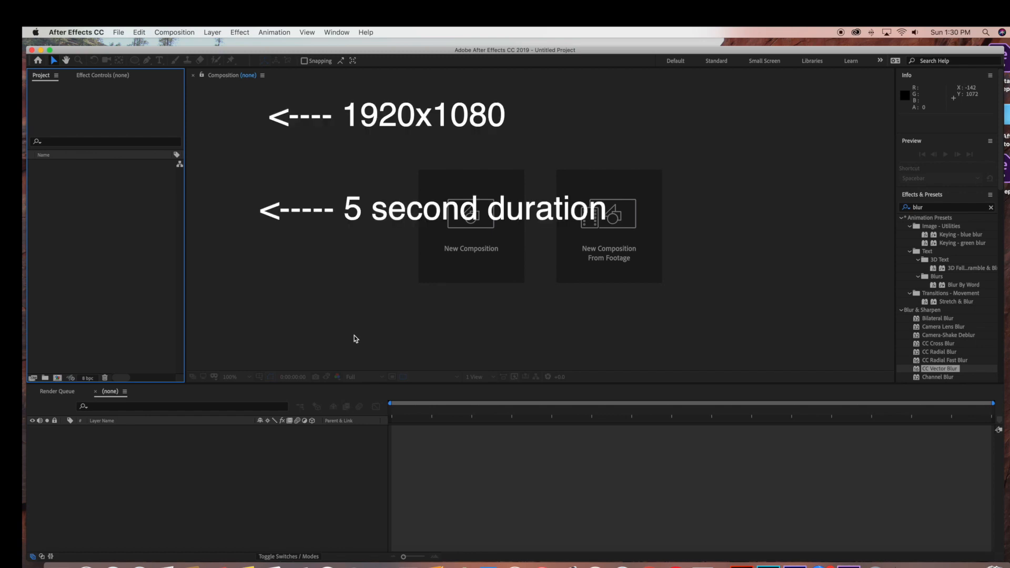
Step: Create a 1920x1080, five-second composition named "sea floor" at 29.97 frames per second
{"action": "left_click", "coordinate": [474, 246]}
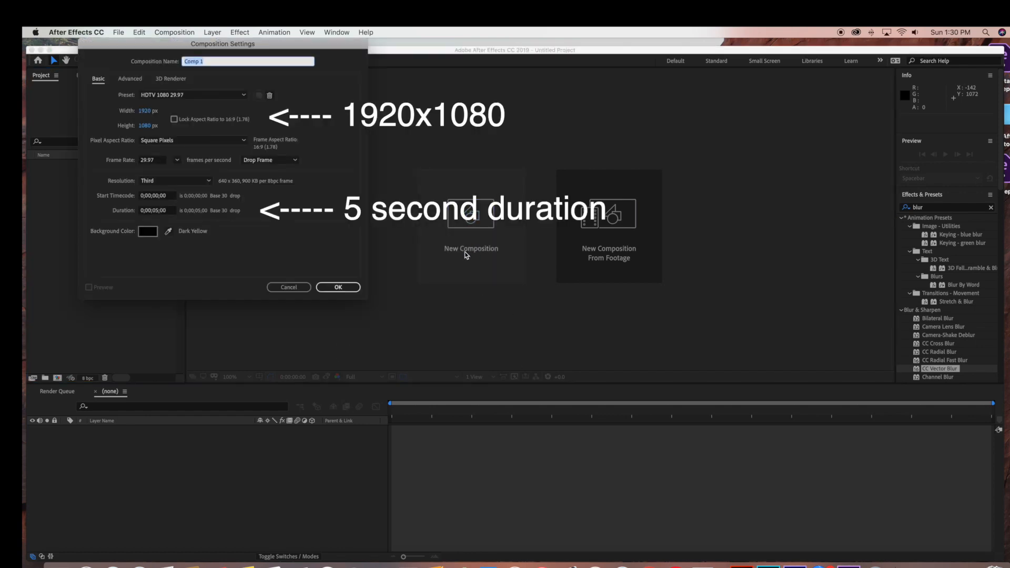
{"action": "type", "text": "sea floor"}
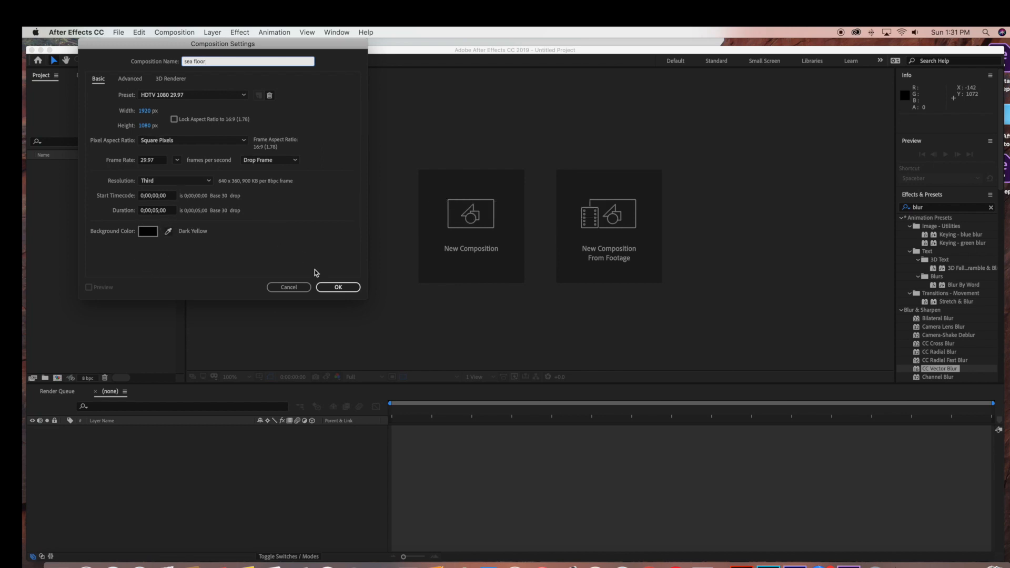
{"action": "left_click", "coordinate": [338, 287]}
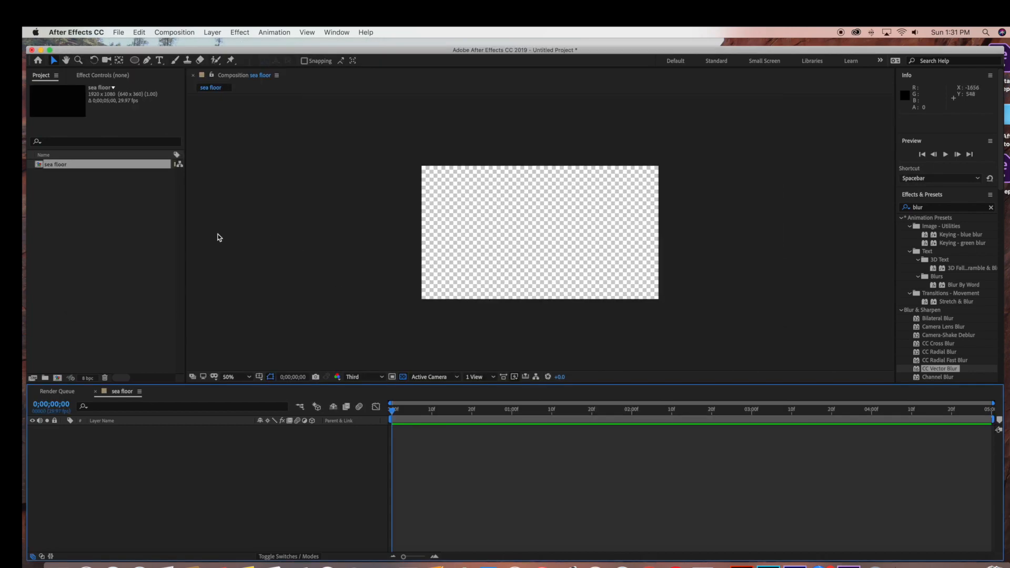
Step: Add a composition-sized black solid layer named "underwater"
{"action": "left_click", "coordinate": [213, 32]}
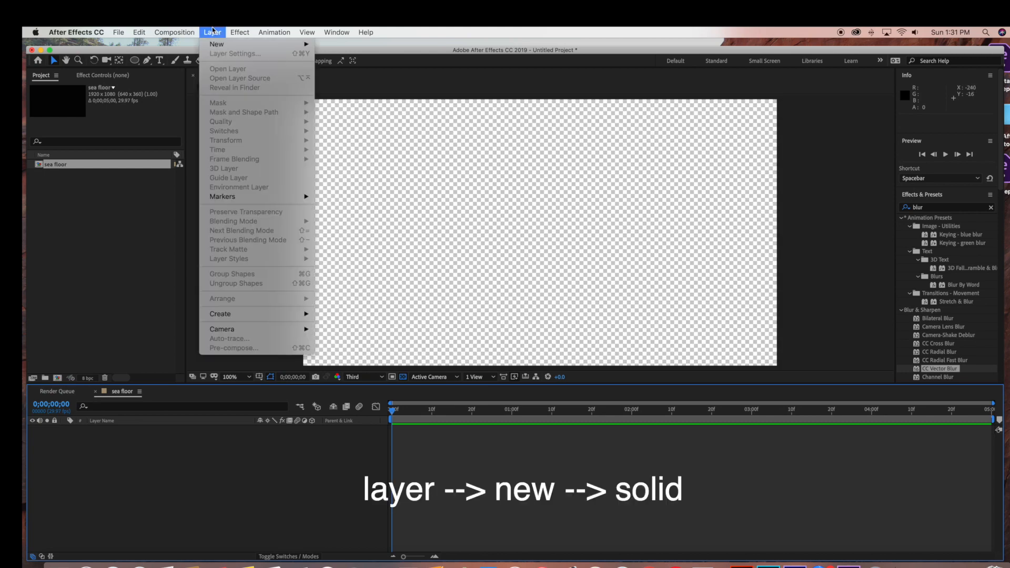
{"action": "mouse_move", "coordinate": [219, 44]}
{"action": "left_click", "coordinate": [335, 56]}
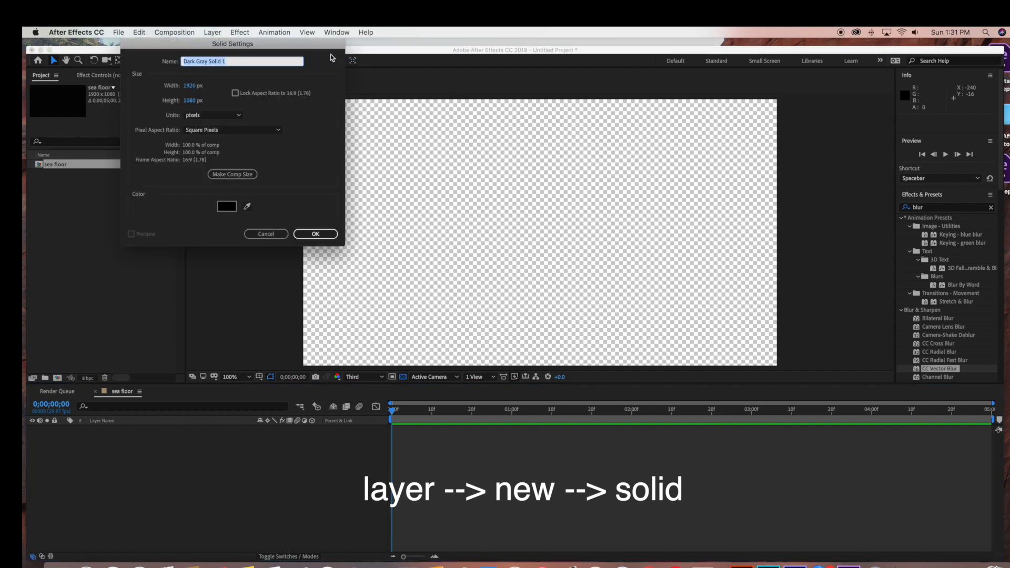
{"action": "type", "text": "underwater"}
{"action": "left_click", "coordinate": [327, 233]}
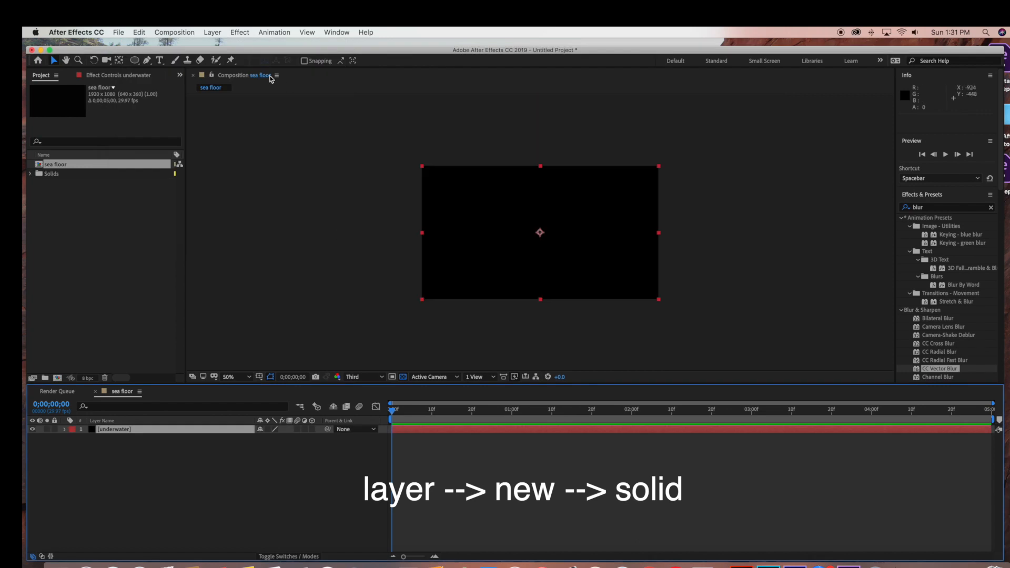
{"action": "key", "text": "period"}
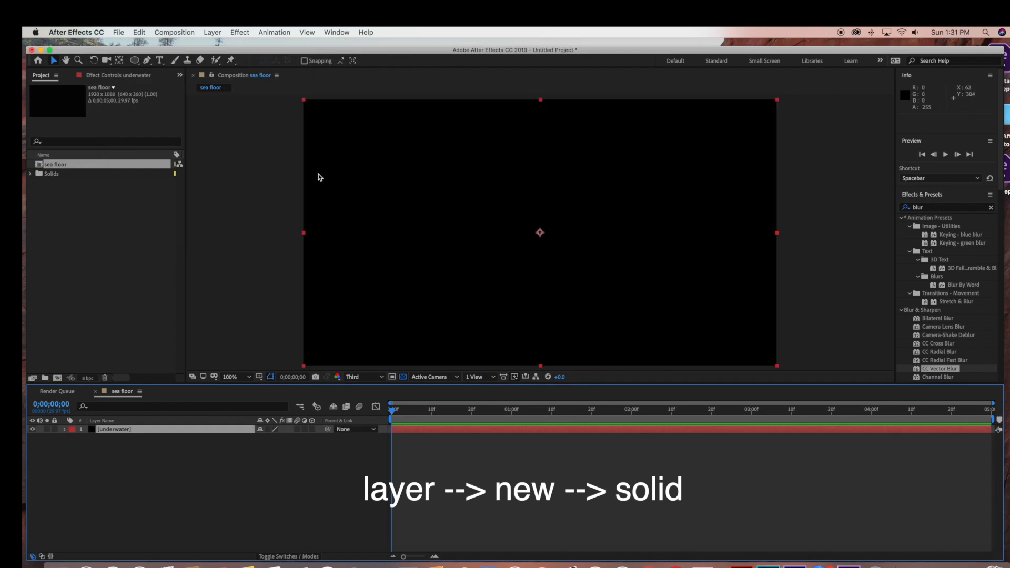
Step: Apply the Psunami effect to the underwater solid and load its Underwater preset Carribbean (RCOL)
{"action": "left_click", "coordinate": [241, 32]}
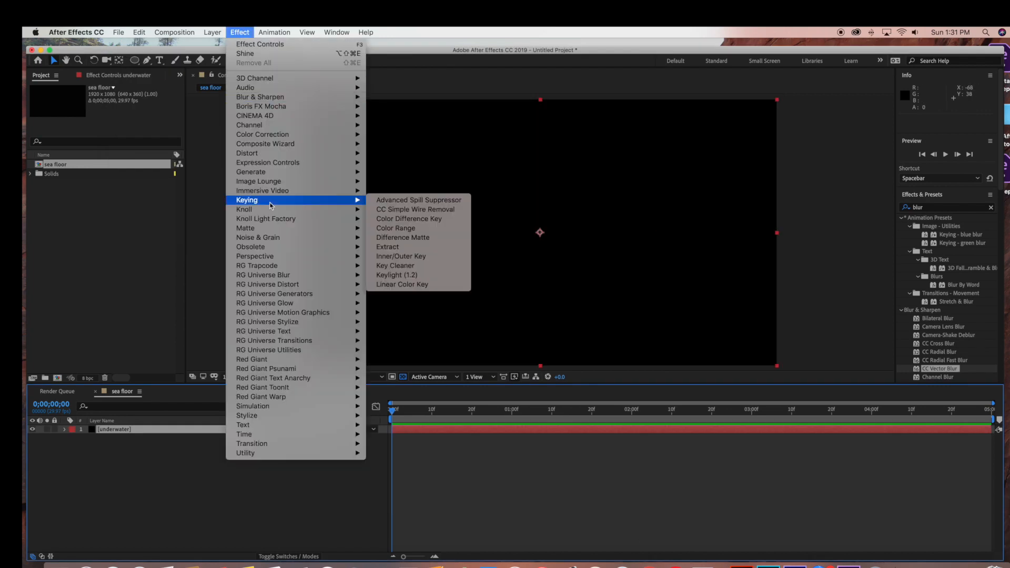
{"action": "mouse_move", "coordinate": [274, 295]}
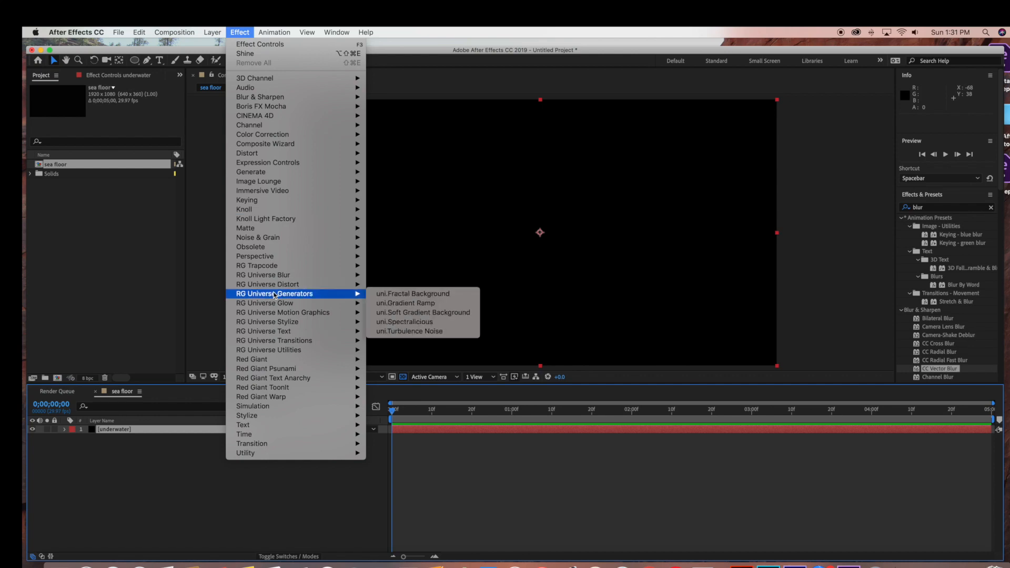
{"action": "mouse_move", "coordinate": [316, 369]}
{"action": "left_click", "coordinate": [367, 370]}
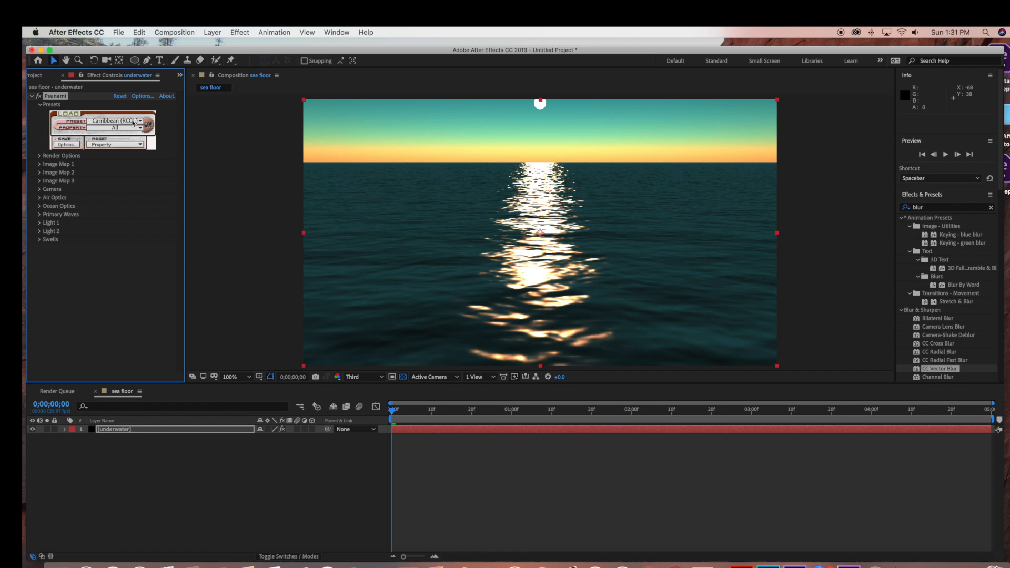
{"action": "left_click", "coordinate": [133, 122]}
{"action": "mouse_move", "coordinate": [117, 210]}
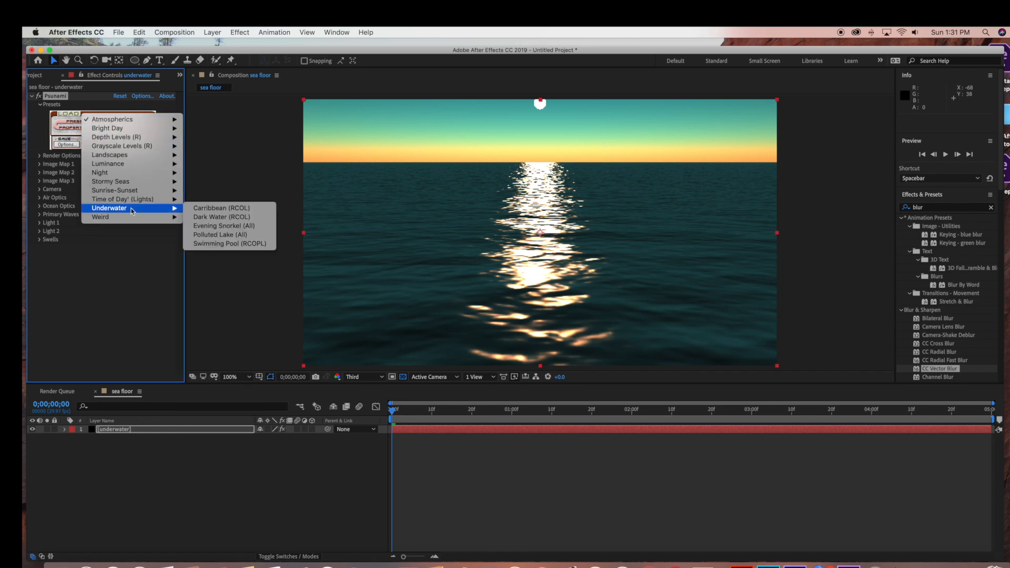
{"action": "left_click", "coordinate": [213, 208]}
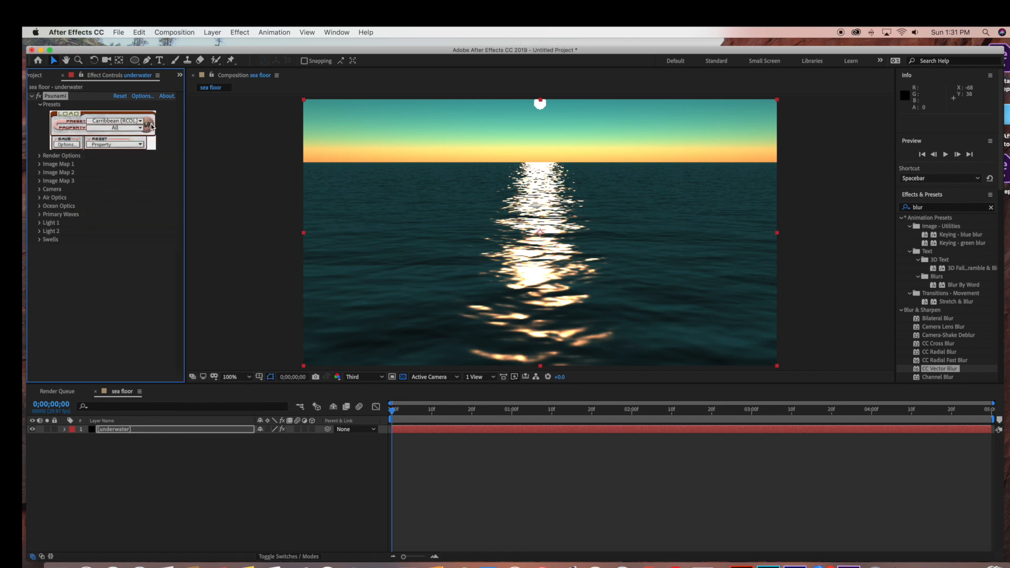
Step: Set the Psunami camera tilt to 95°
{"action": "left_click", "coordinate": [40, 189]}
{"action": "left_click", "coordinate": [132, 224]}
{"action": "type", "text": "95"}
{"action": "key", "text": "Return"}
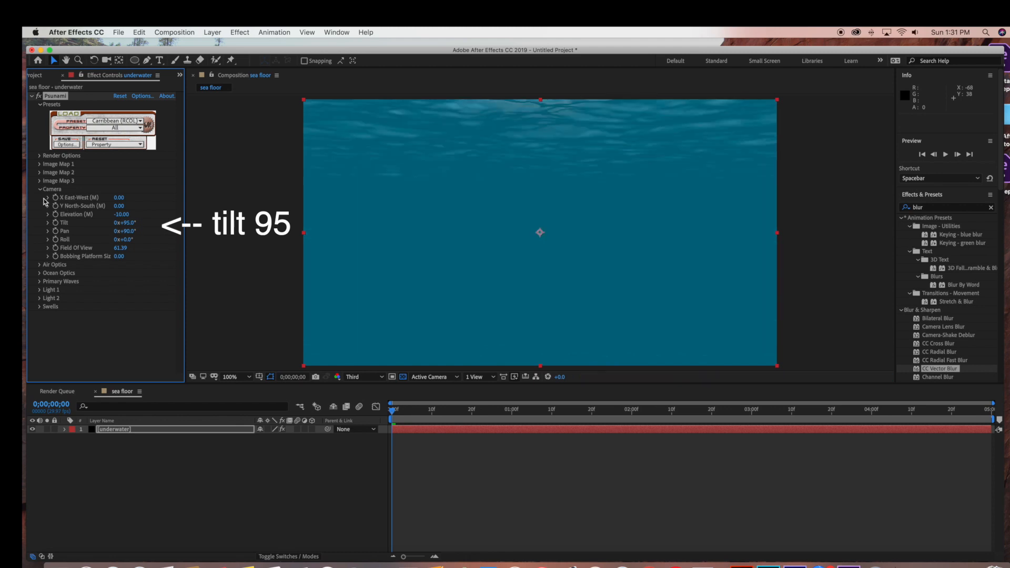
{"action": "left_click", "coordinate": [41, 190]}
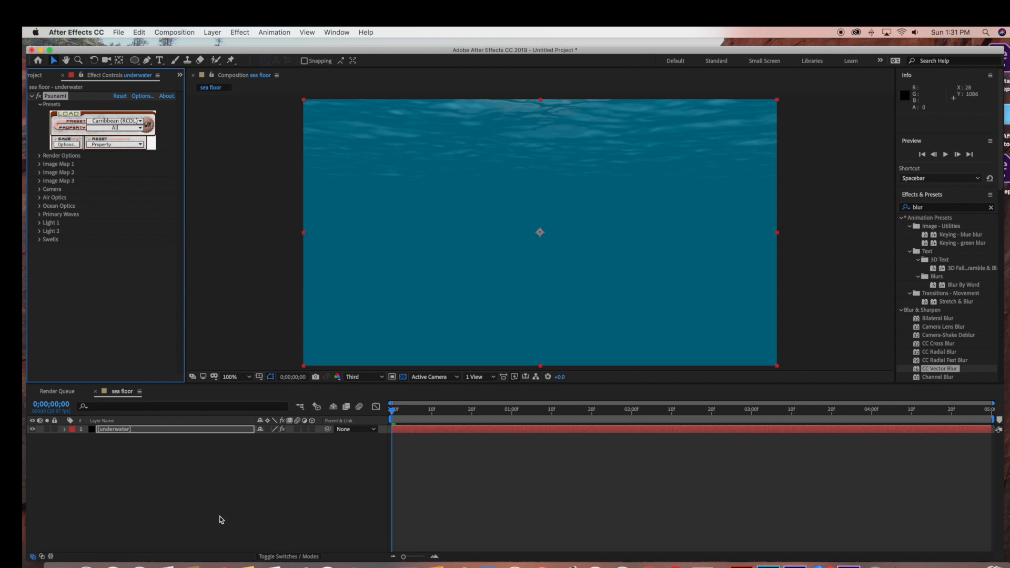
Step: Add a second 1920x1080 black solid named "sea floor" above the underwater layer
{"action": "left_click", "coordinate": [235, 479]}
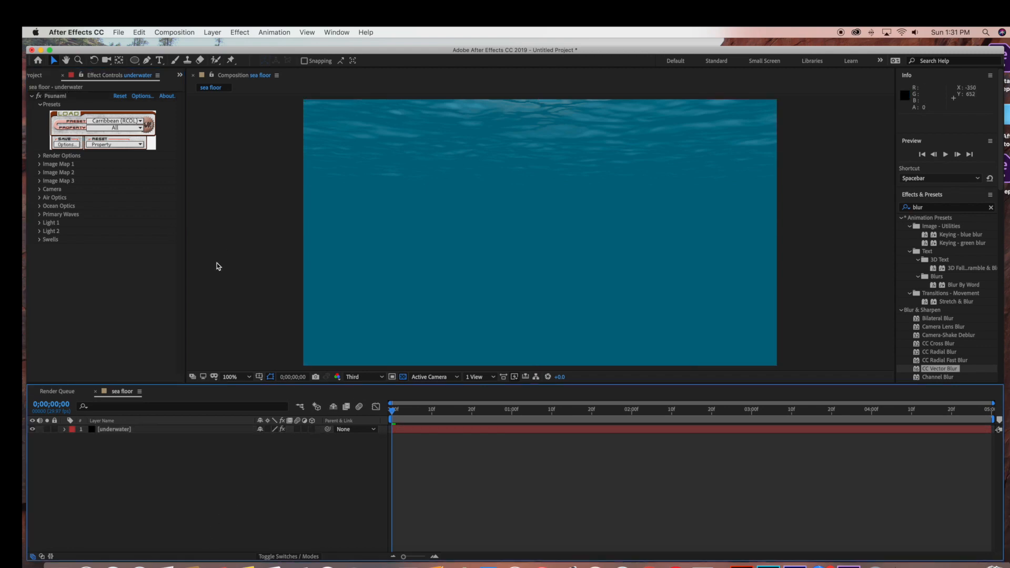
{"action": "left_click", "coordinate": [205, 33]}
{"action": "mouse_move", "coordinate": [232, 41]}
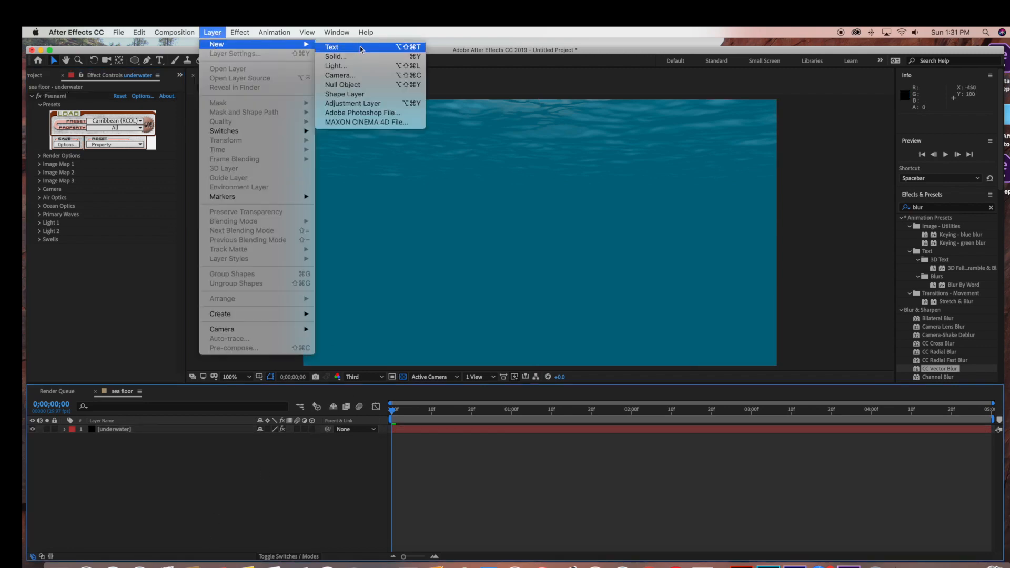
{"action": "left_click", "coordinate": [357, 58]}
{"action": "type", "text": "sea floor"}
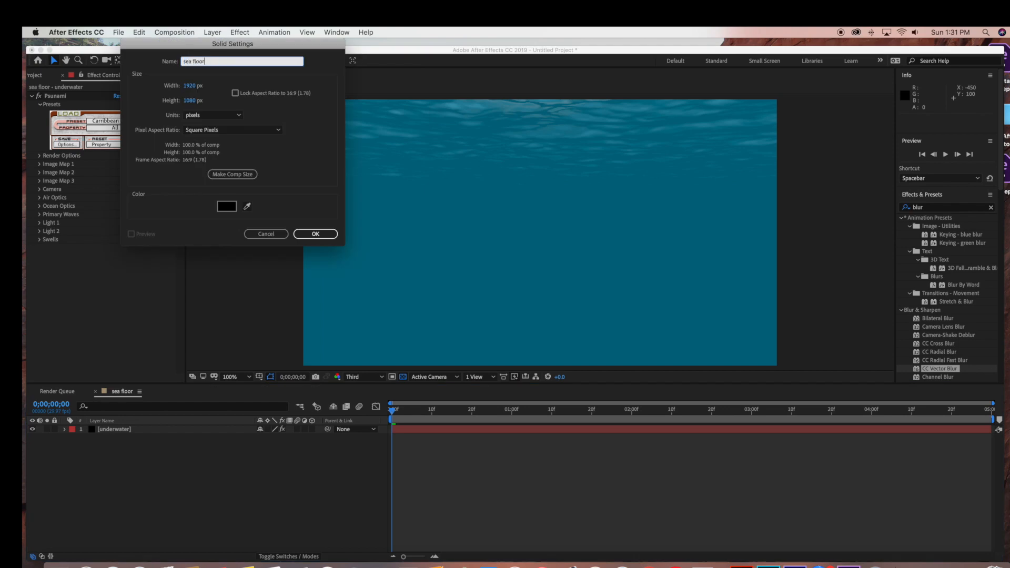
{"action": "left_click", "coordinate": [318, 234]}
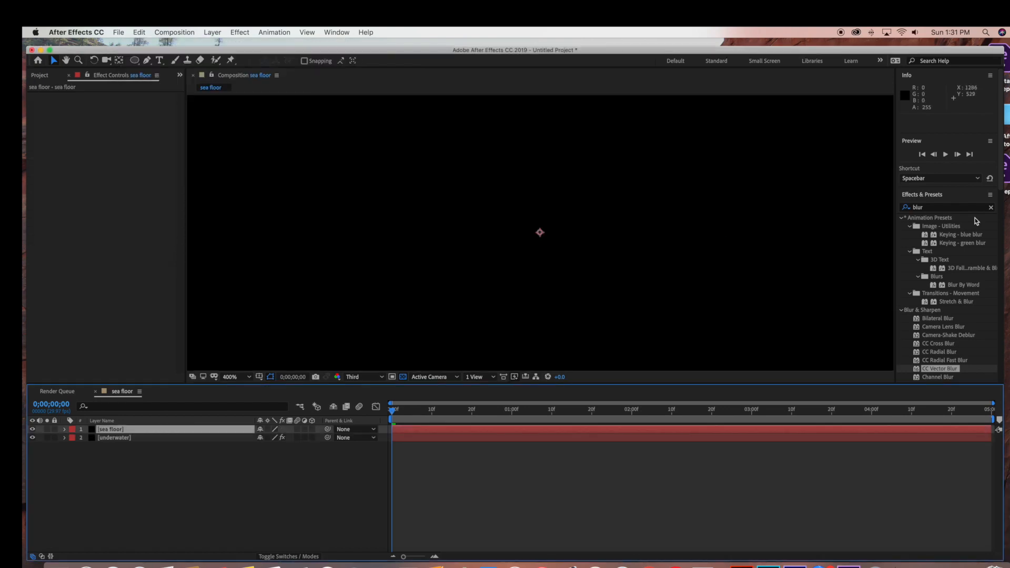
Step: Apply the Fractal Noise effect to the sea floor solid and make it a 3D layer
{"action": "scroll", "coordinate": [915, 205], "scroll_direction": "down", "scroll_amount": 1}
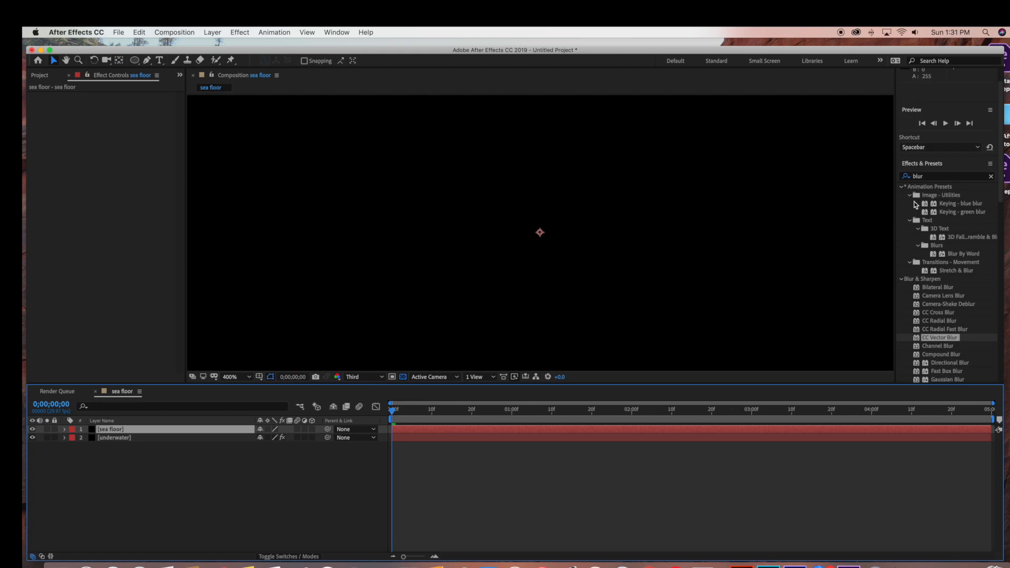
{"action": "left_click", "coordinate": [991, 177]}
{"action": "type", "text": "fractal noise"}
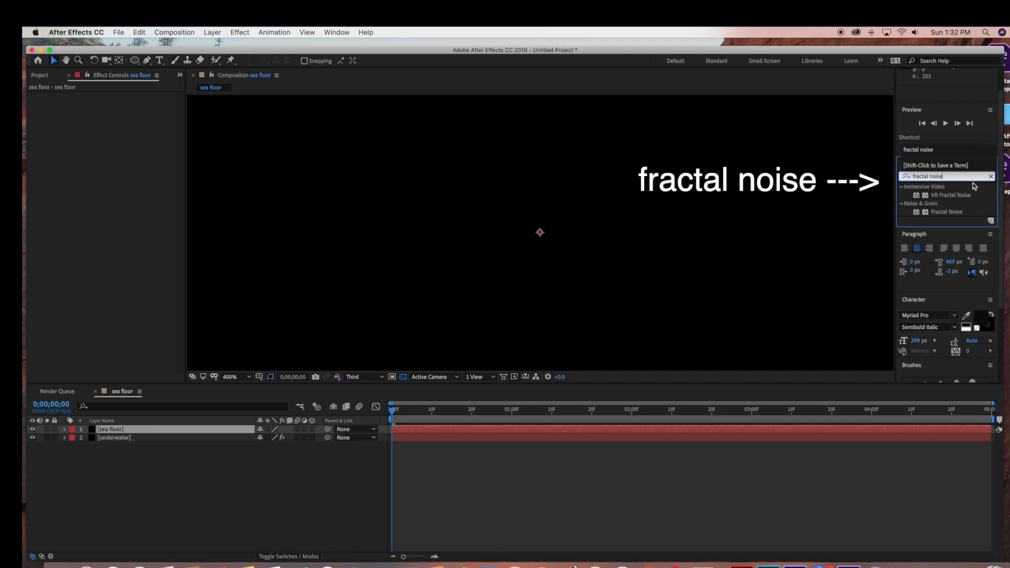
{"action": "left_click_drag", "start_coordinate": [947, 212], "coordinate": [206, 432]}
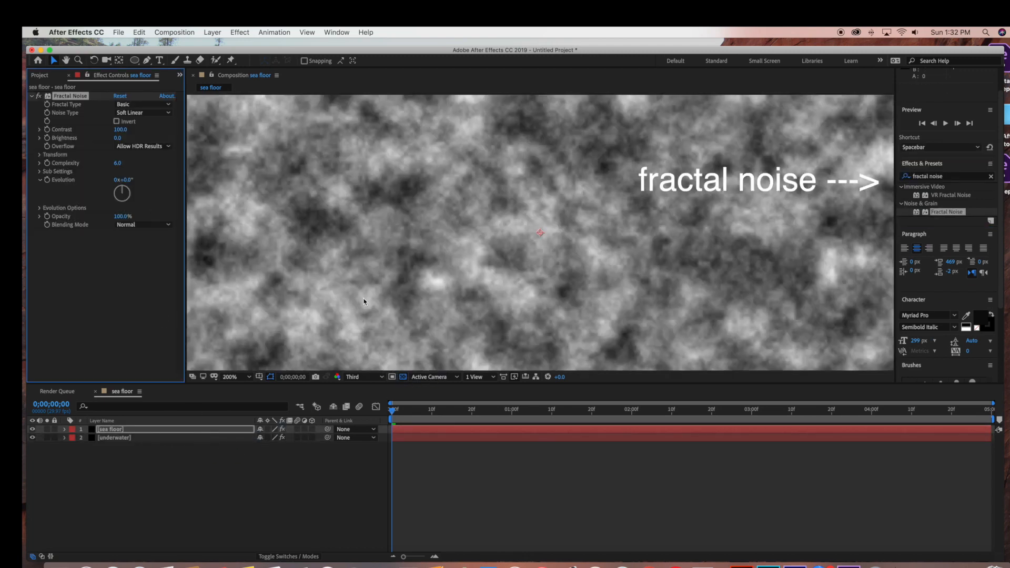
{"action": "key", "text": "comma"}
{"action": "key", "text": "comma"}
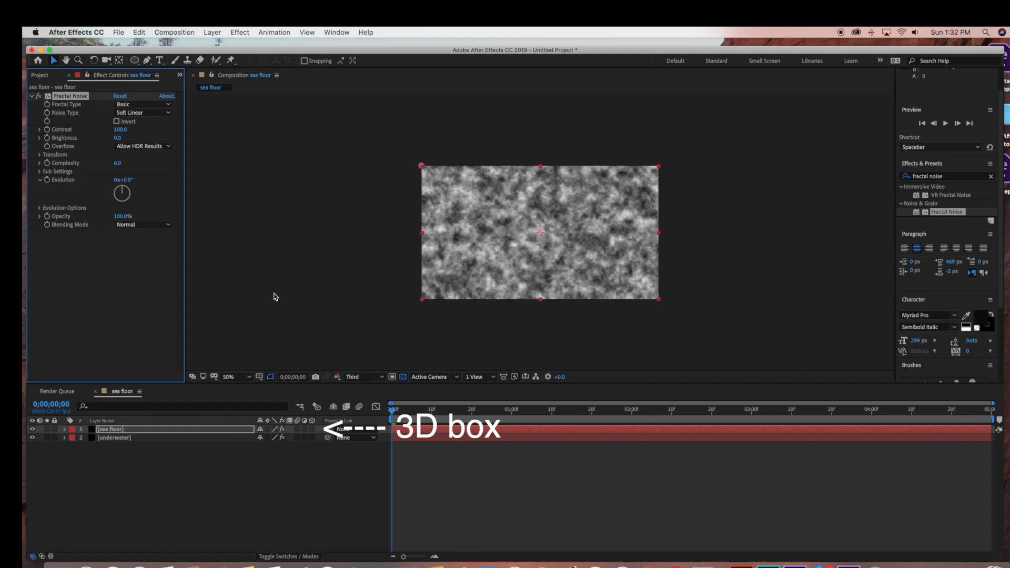
{"action": "key", "text": "period"}
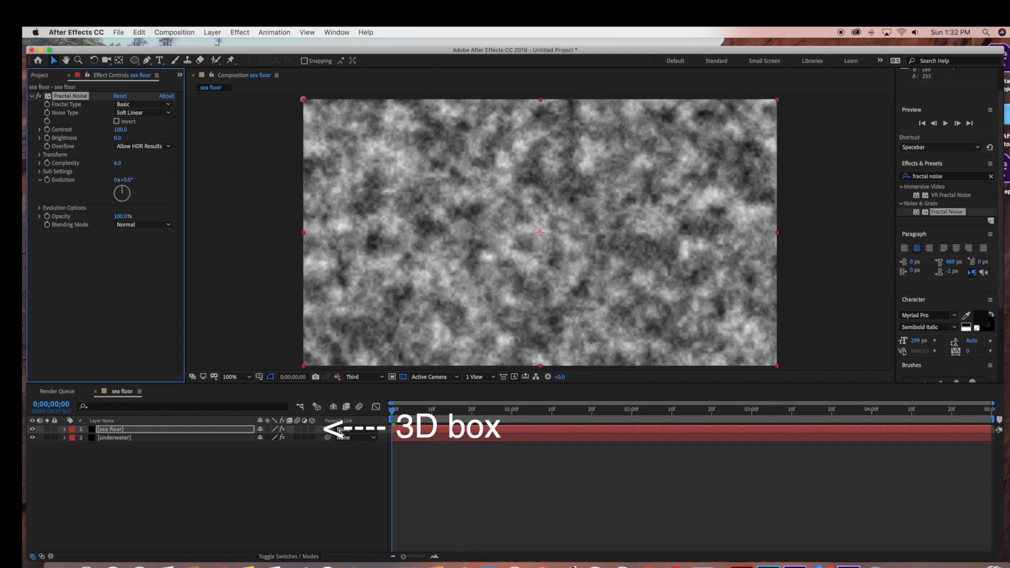
{"action": "left_click", "coordinate": [312, 430]}
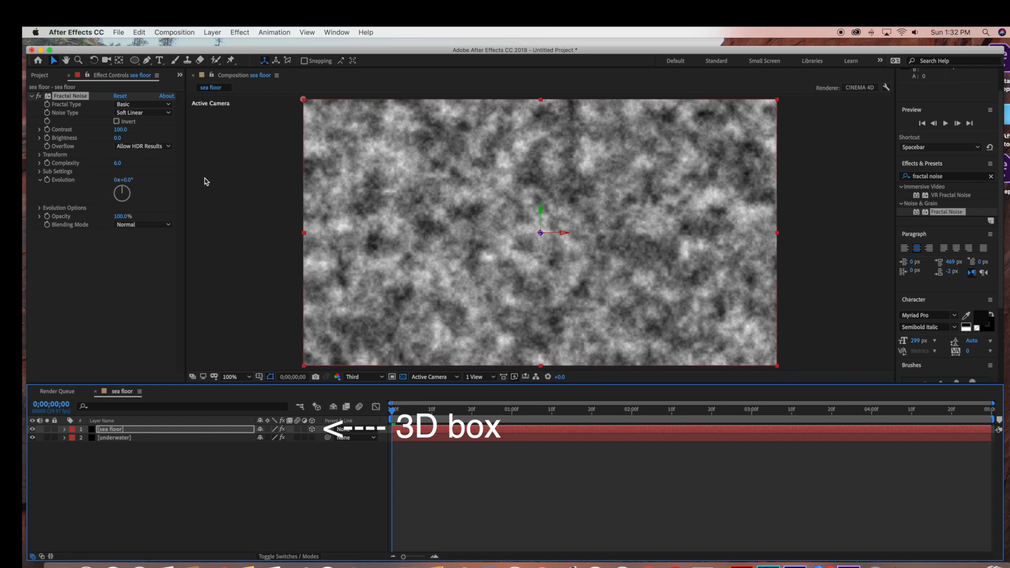
Step: Set the Fractal Noise effect's fractal type to Dynamic Progressive and its noise type to Linear
{"action": "scroll", "coordinate": [204, 184], "scroll_direction": "down", "scroll_amount": 1}
{"action": "scroll", "coordinate": [262, 177], "scroll_direction": "up", "scroll_amount": 1}
{"action": "left_click", "coordinate": [139, 105]}
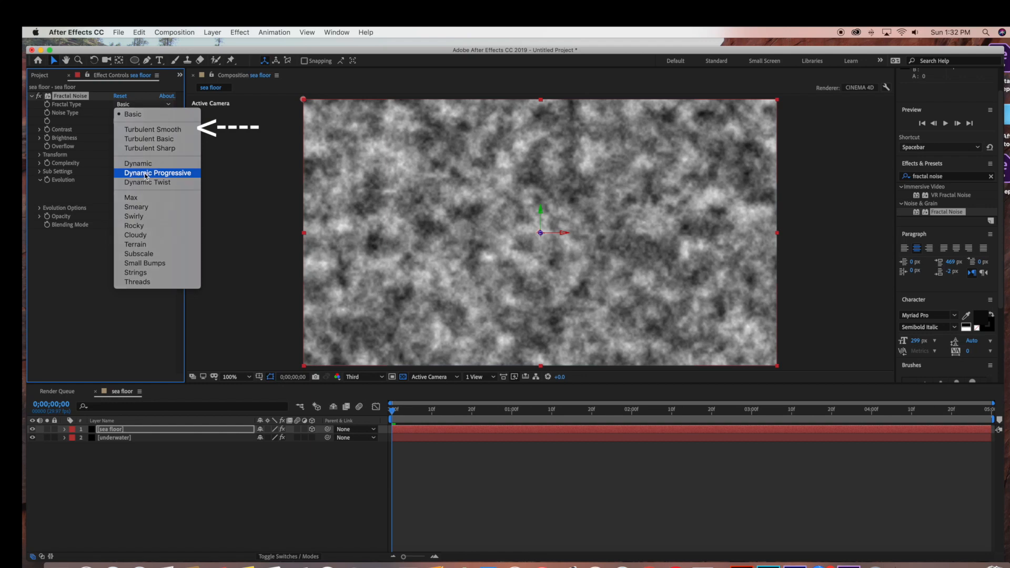
{"action": "left_click", "coordinate": [146, 176]}
{"action": "left_click", "coordinate": [150, 113]}
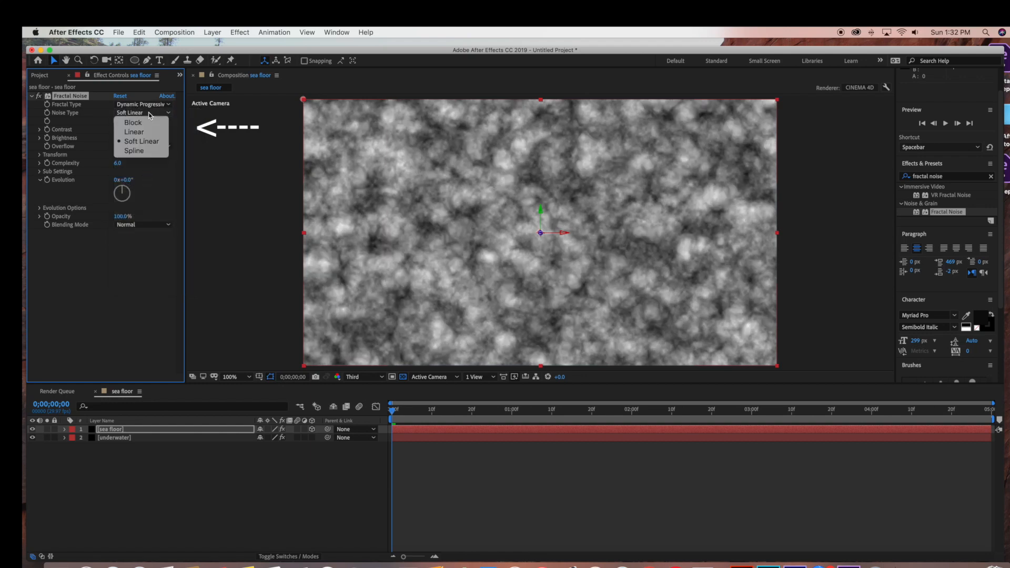
{"action": "left_click", "coordinate": [136, 132]}
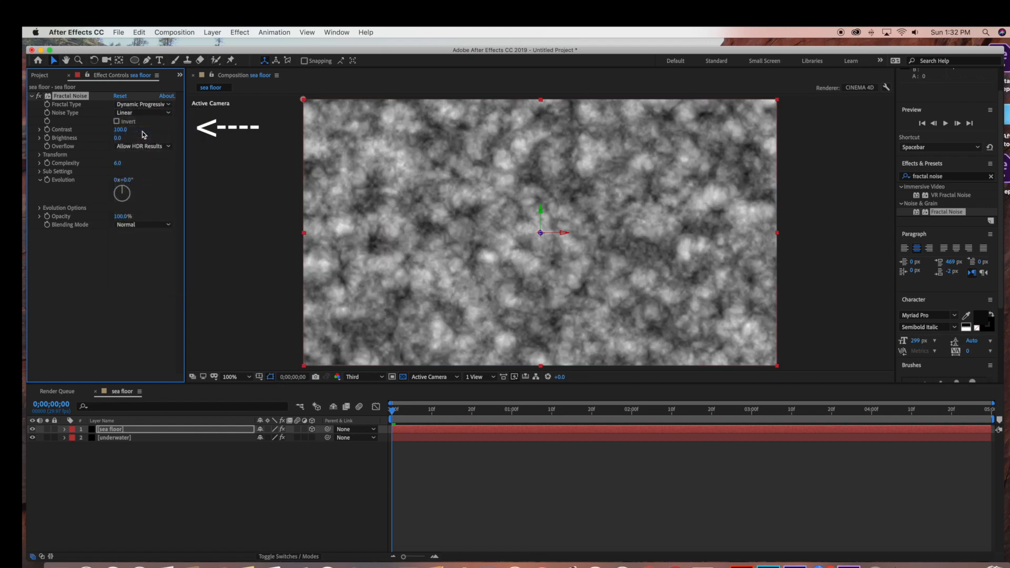
{"action": "left_click", "coordinate": [141, 104]}
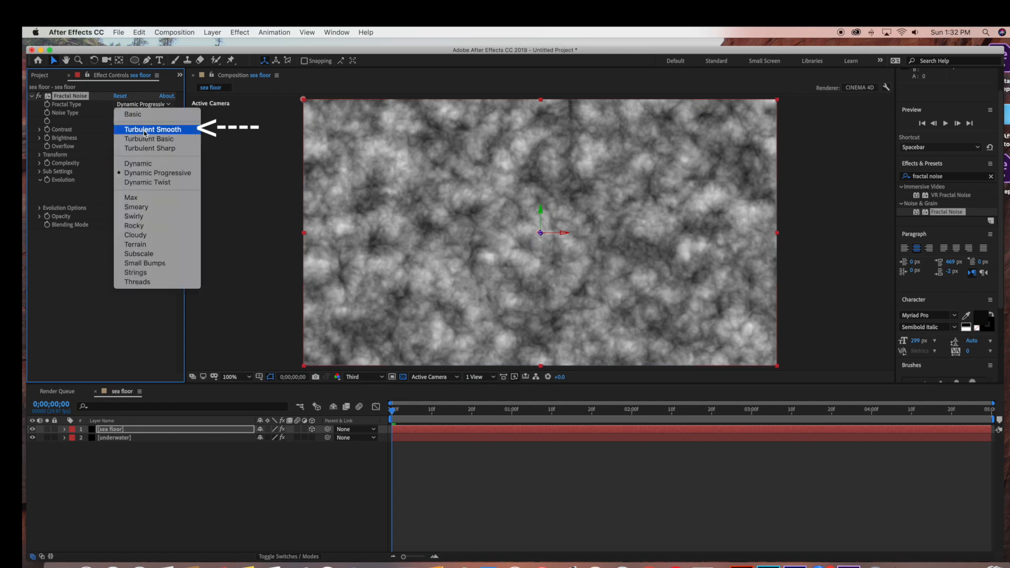
{"action": "left_click", "coordinate": [157, 102]}
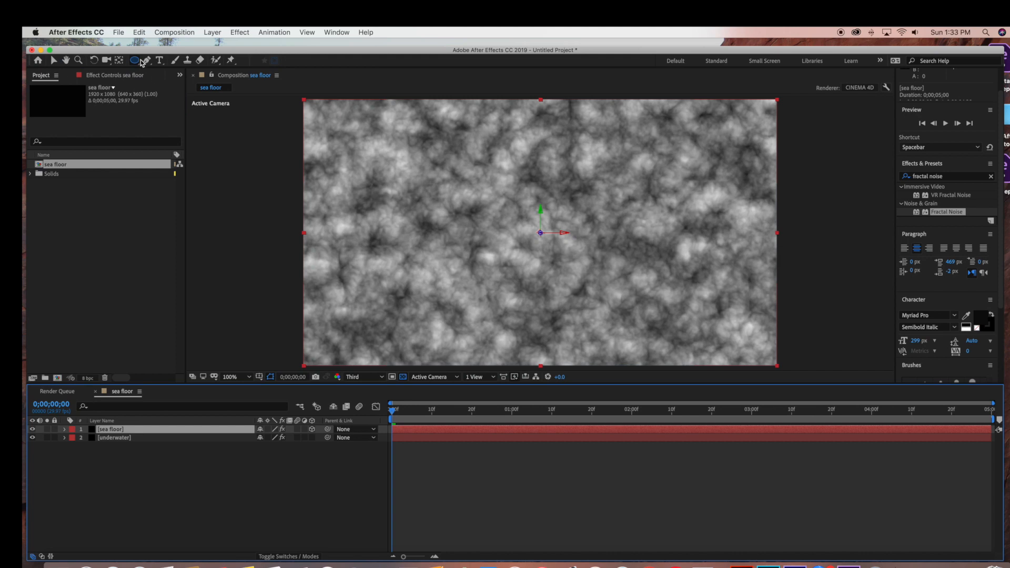
Step: Draw a wide, flat elliptical mask on the sea floor solid and move the layer down to about position 886, 842
{"action": "left_click_drag", "start_coordinate": [141, 63], "coordinate": [183, 84]}
{"action": "left_click_drag", "start_coordinate": [376, 238], "coordinate": [753, 298]}
{"action": "left_click", "coordinate": [54, 60]}
{"action": "left_click", "coordinate": [627, 260]}
{"action": "left_click_drag", "start_coordinate": [627, 260], "coordinate": [586, 332]}
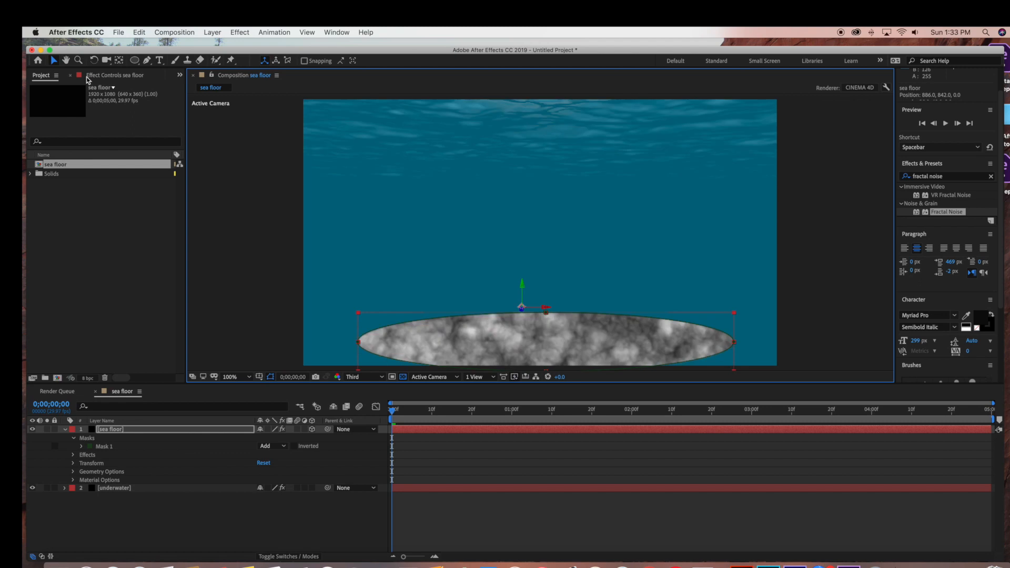
Step: Rotate the sea floor layer in 3D to lie nearly flat, with an X orientation of about 282°
{"action": "left_click", "coordinate": [94, 60]}
{"action": "key", "text": "period"}
{"action": "key", "text": "comma"}
{"action": "left_click_drag", "start_coordinate": [537, 341], "coordinate": [538, 323]}
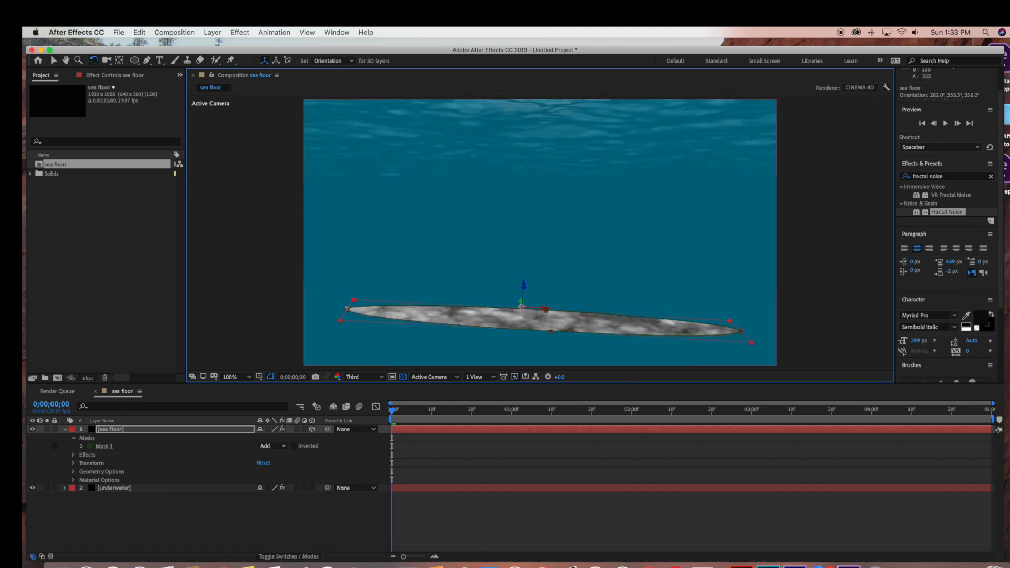
{"action": "left_click_drag", "start_coordinate": [345, 312], "coordinate": [339, 316]}
Step: Move the sea floor layer to about position 833, 762 and enlarge it to span the full width of the frame
{"action": "key", "text": "v"}
{"action": "left_click_drag", "start_coordinate": [522, 304], "coordinate": [510, 281]}
{"action": "key", "text": "comma"}
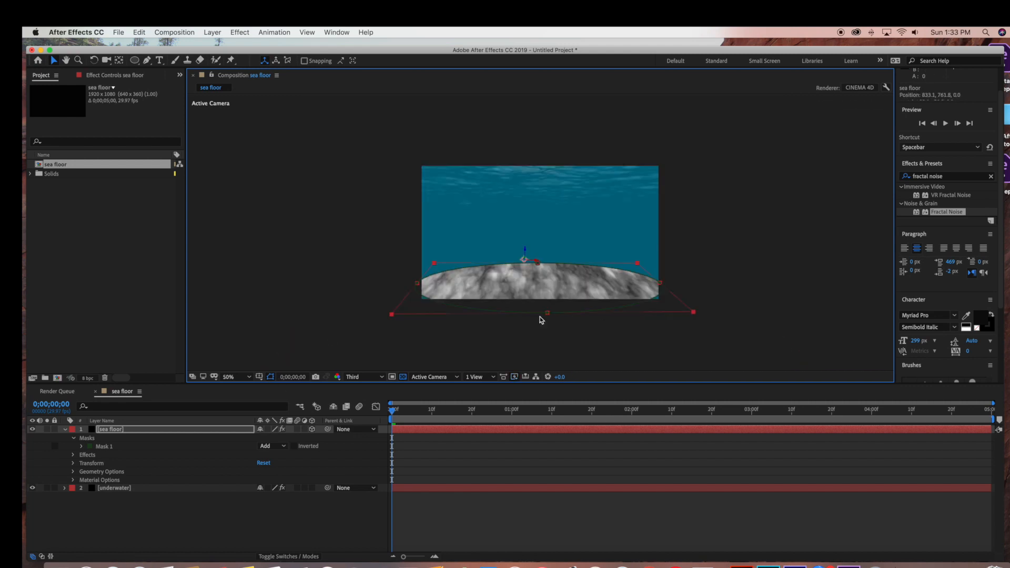
{"action": "left_click", "coordinate": [545, 316]}
{"action": "left_click_drag", "start_coordinate": [656, 298], "coordinate": [658, 301]}
{"action": "left_click_drag", "start_coordinate": [476, 306], "coordinate": [477, 309]}
Step: Adjust the sea floor layer's orientation to about 278°, 360°, 356° and lower it to about position 833, 819, 8
{"action": "key", "text": "w"}
{"action": "left_click", "coordinate": [509, 196]}
{"action": "left_click_drag", "start_coordinate": [532, 271], "coordinate": [536, 272]}
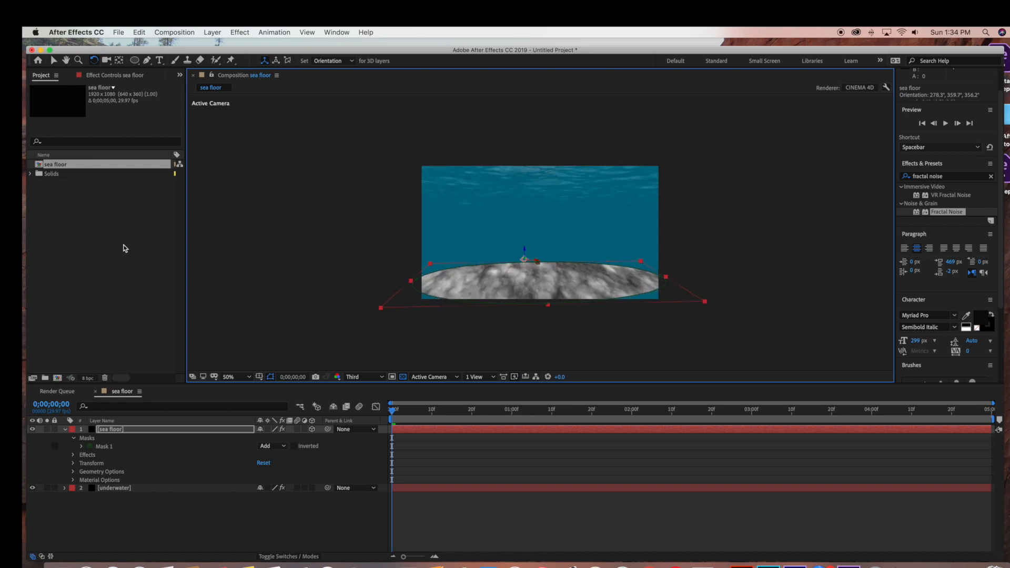
{"action": "key", "text": "period"}
{"action": "key", "text": "v"}
{"action": "left_click_drag", "start_coordinate": [508, 269], "coordinate": [510, 277]}
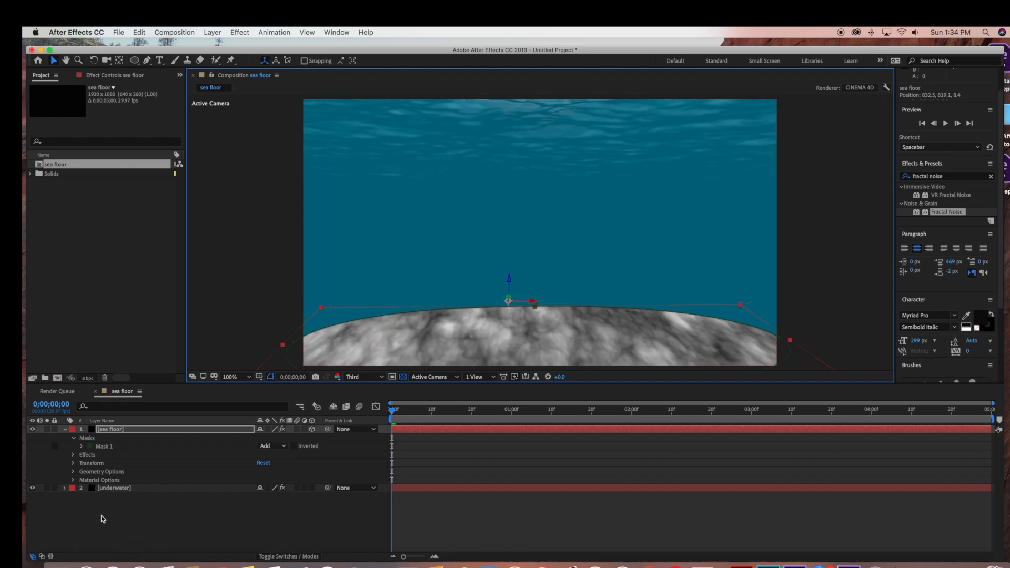
Step: Set the feather of the sea floor layer's mask to 95 pixels to soften its edges
{"action": "left_click", "coordinate": [102, 502]}
{"action": "left_click", "coordinate": [92, 429]}
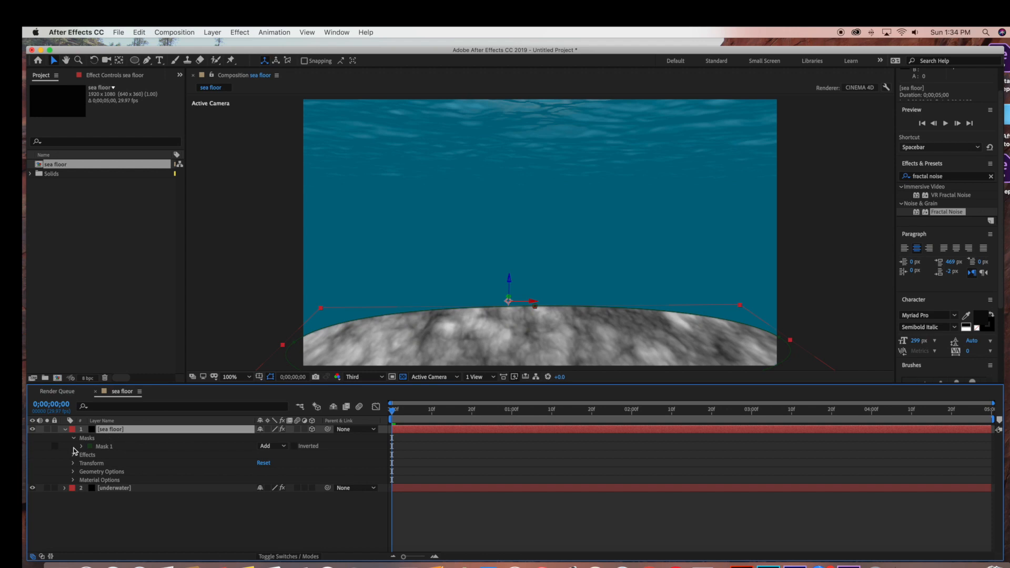
{"action": "left_click", "coordinate": [82, 447]}
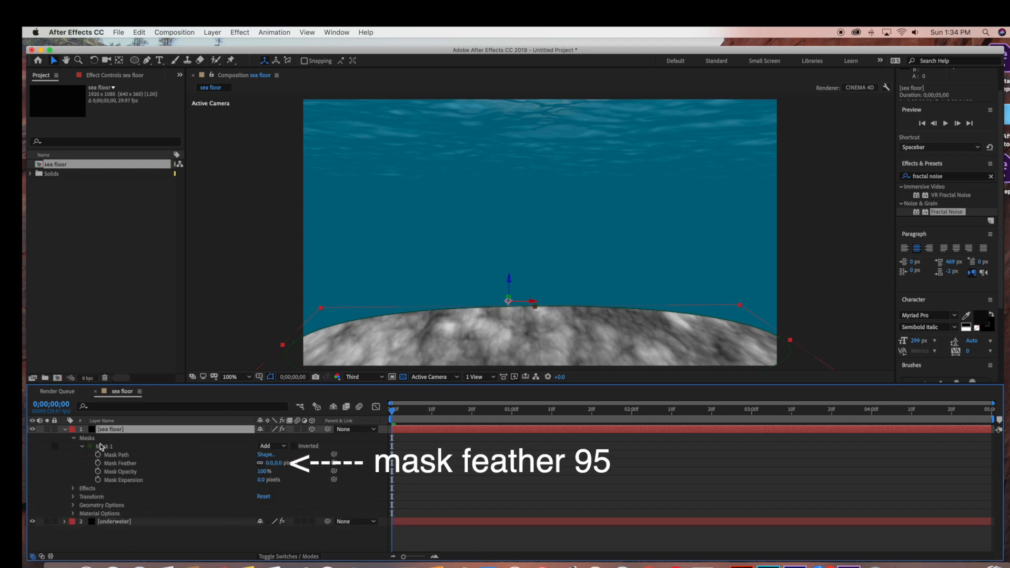
{"action": "left_click", "coordinate": [268, 463]}
{"action": "type", "text": "95"}
{"action": "key", "text": "Return"}
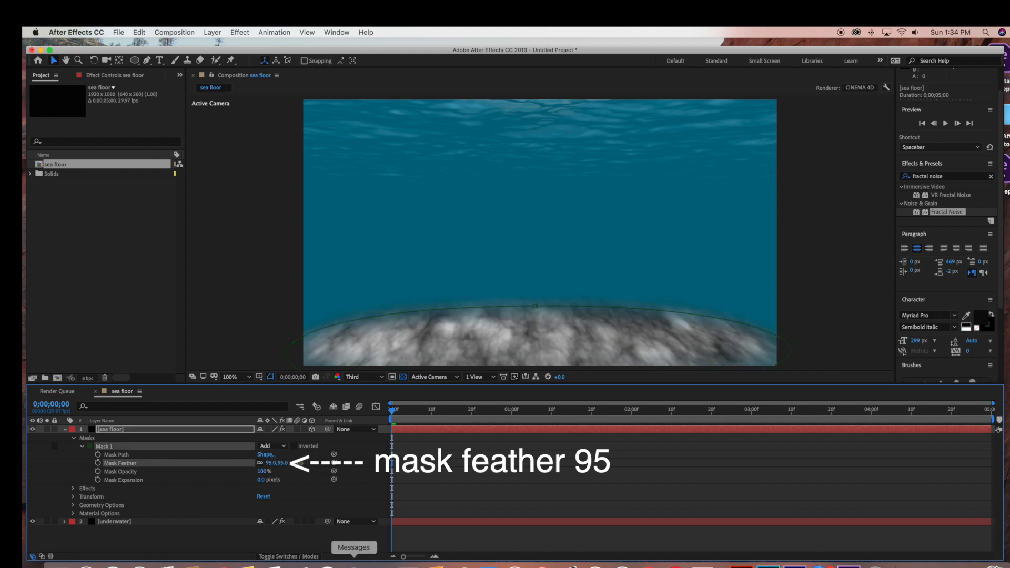
{"action": "left_click", "coordinate": [341, 550]}
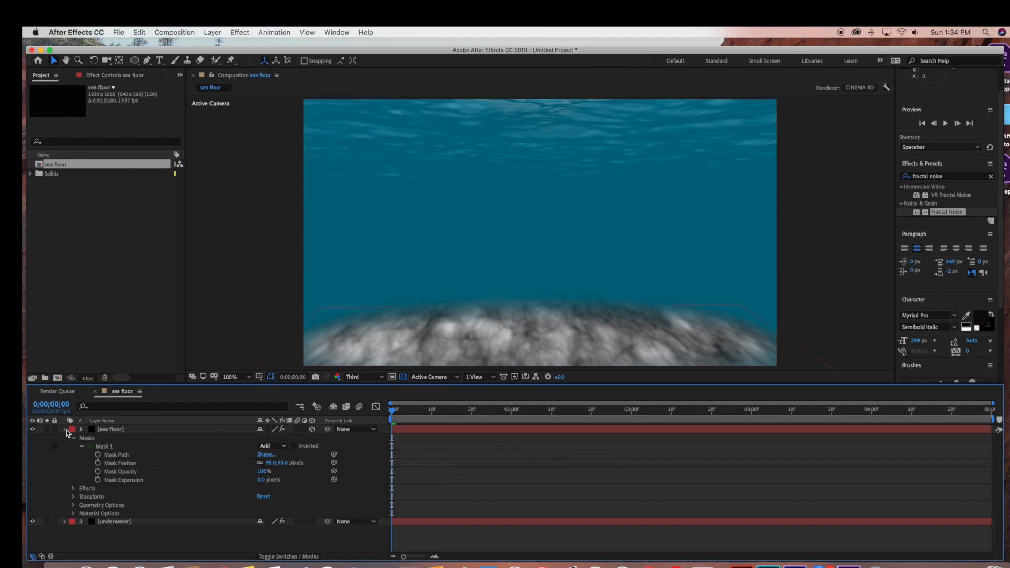
{"action": "left_click", "coordinate": [66, 430]}
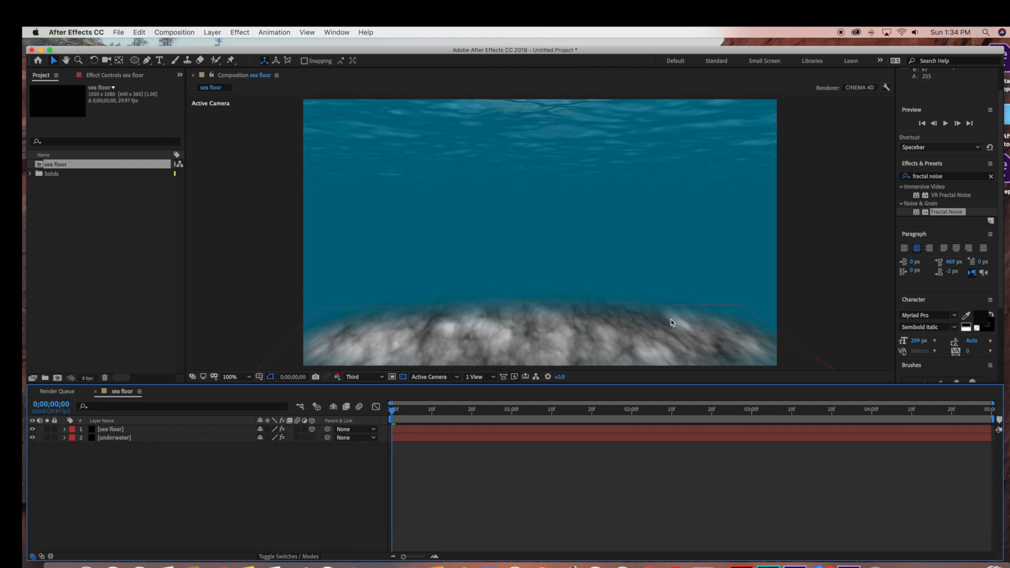
Step: Apply the Curves effect to the sea floor layer and pull the RGB curve slightly down to darken it
{"action": "left_click", "coordinate": [992, 177]}
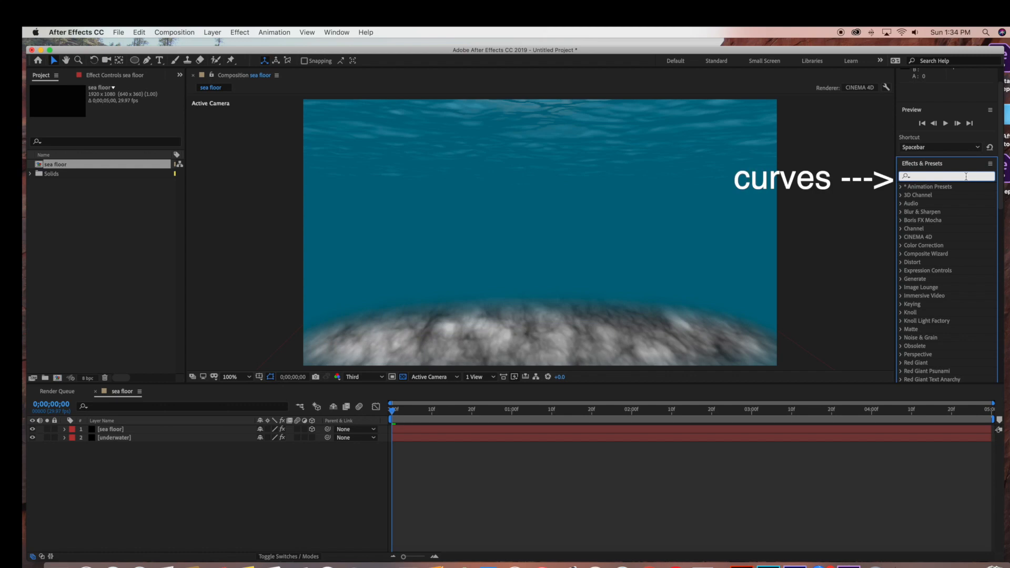
{"action": "type", "text": "curves"}
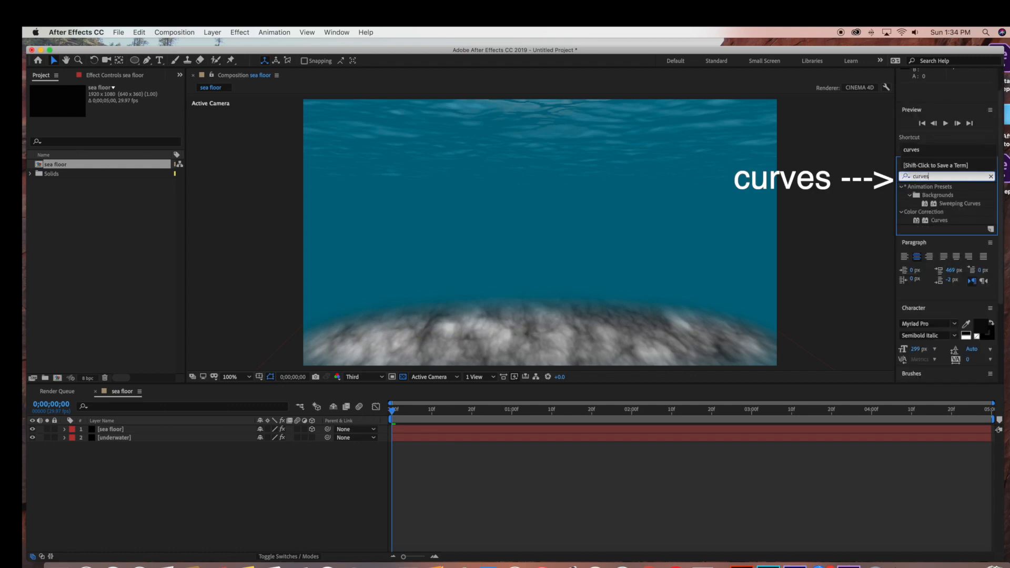
{"action": "left_click_drag", "start_coordinate": [941, 225], "coordinate": [161, 430]}
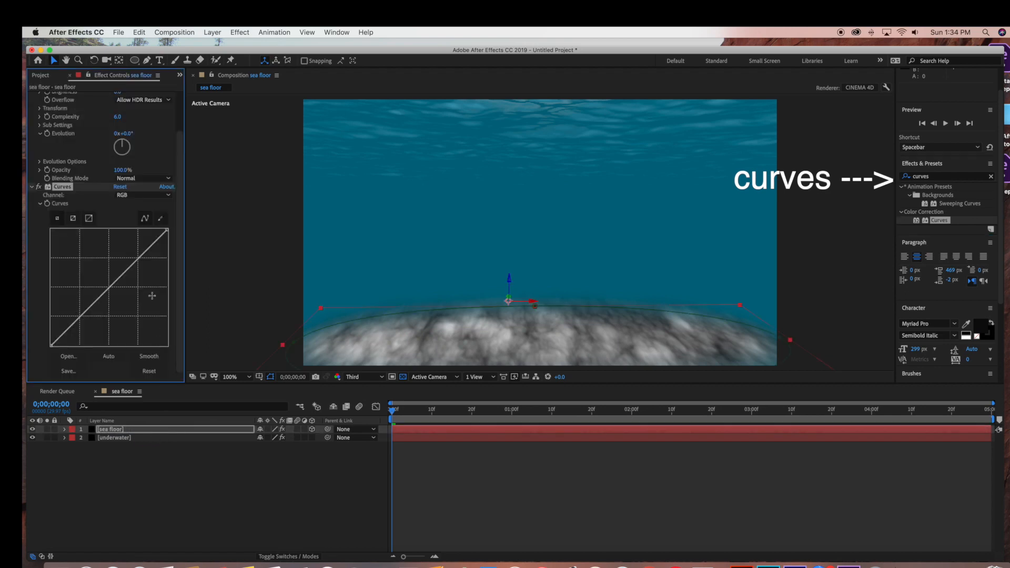
{"action": "left_click_drag", "start_coordinate": [118, 282], "coordinate": [120, 284]}
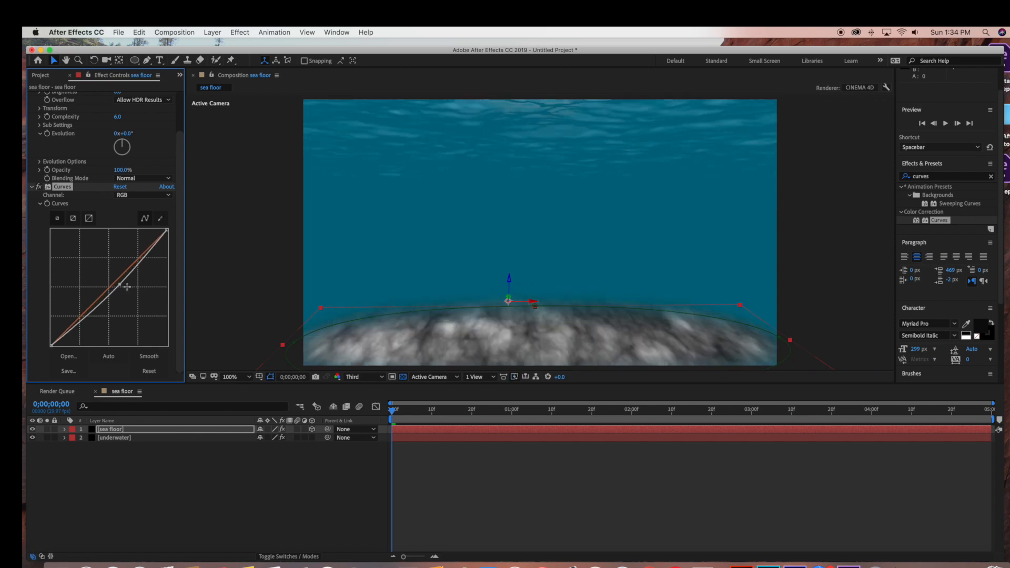
Step: Adjust the Blue and Red channel curves of the sea floor's Curves effect to shift its color toward blue
{"action": "left_click", "coordinate": [151, 195]}
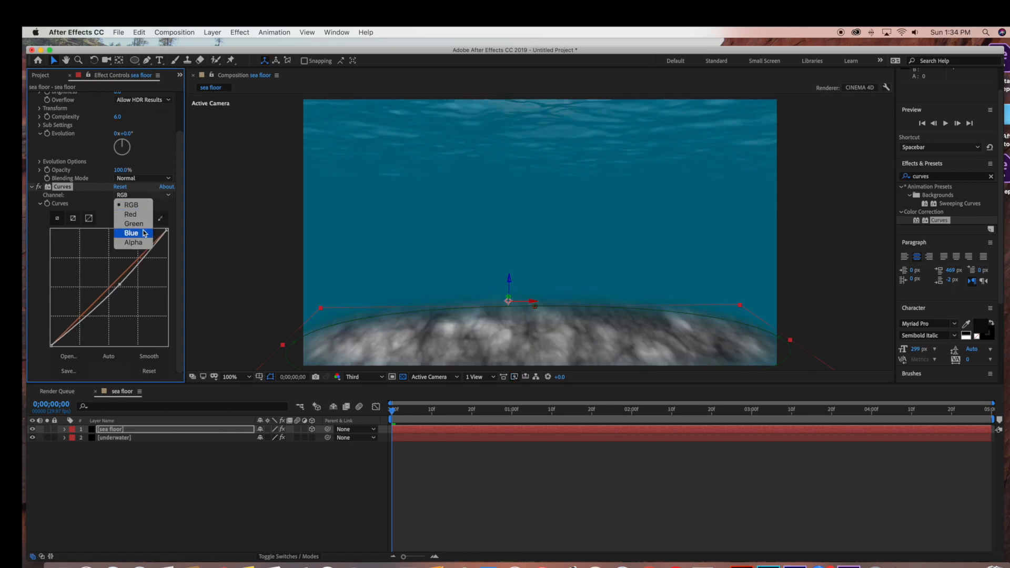
{"action": "left_click", "coordinate": [132, 233]}
{"action": "left_click_drag", "start_coordinate": [110, 287], "coordinate": [109, 308]}
{"action": "left_click", "coordinate": [138, 195]}
{"action": "left_click", "coordinate": [132, 213]}
{"action": "scroll", "coordinate": [120, 288], "scroll_direction": "up", "scroll_amount": 2}
{"action": "scroll", "coordinate": [120, 287], "scroll_direction": "down", "scroll_amount": 2}
Step: Adjust the Green channel curve for a deep blue sea floor and shift the layer to about position 809, 819, 7
{"action": "left_click", "coordinate": [142, 195]}
{"action": "left_click", "coordinate": [137, 223]}
{"action": "scroll", "coordinate": [107, 282], "scroll_direction": "up", "scroll_amount": 1}
{"action": "left_click", "coordinate": [210, 448]}
{"action": "left_click", "coordinate": [264, 450]}
{"action": "left_click", "coordinate": [613, 346]}
{"action": "left_click_drag", "start_coordinate": [119, 306], "coordinate": [113, 303]}
{"action": "left_click", "coordinate": [33, 210]}
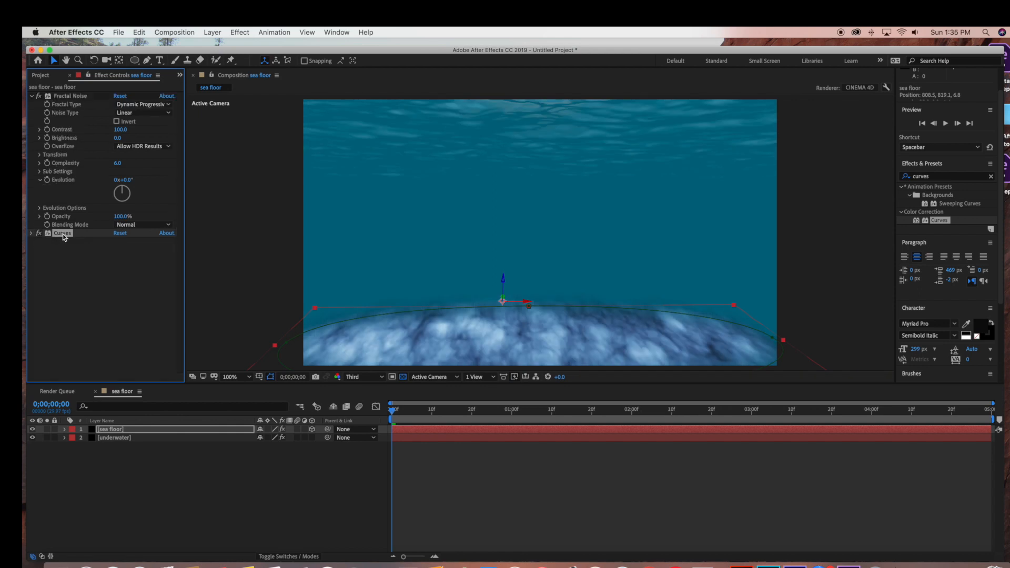
Step: Apply CC Vector Blur to the sea floor layer with an amount of 20
{"action": "left_click", "coordinate": [994, 179]}
{"action": "left_click", "coordinate": [992, 177]}
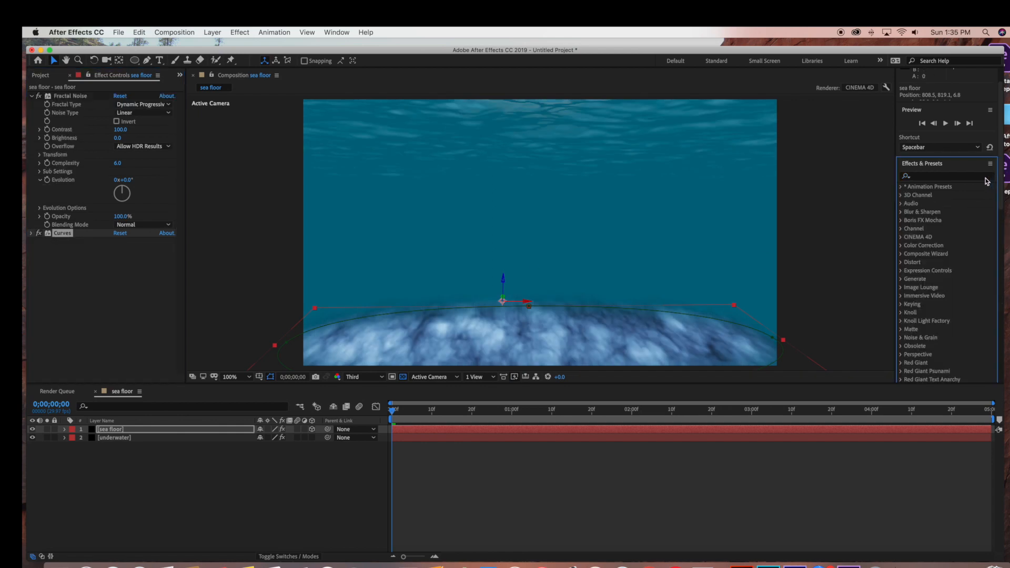
{"action": "type", "text": "blur"}
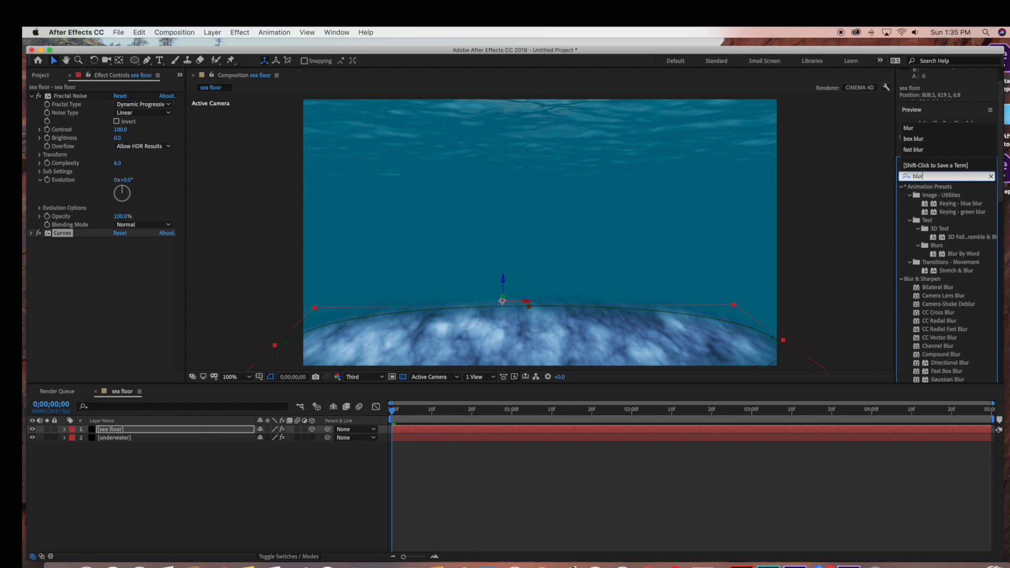
{"action": "left_click", "coordinate": [939, 338]}
{"action": "left_click_drag", "start_coordinate": [941, 341], "coordinate": [194, 429]}
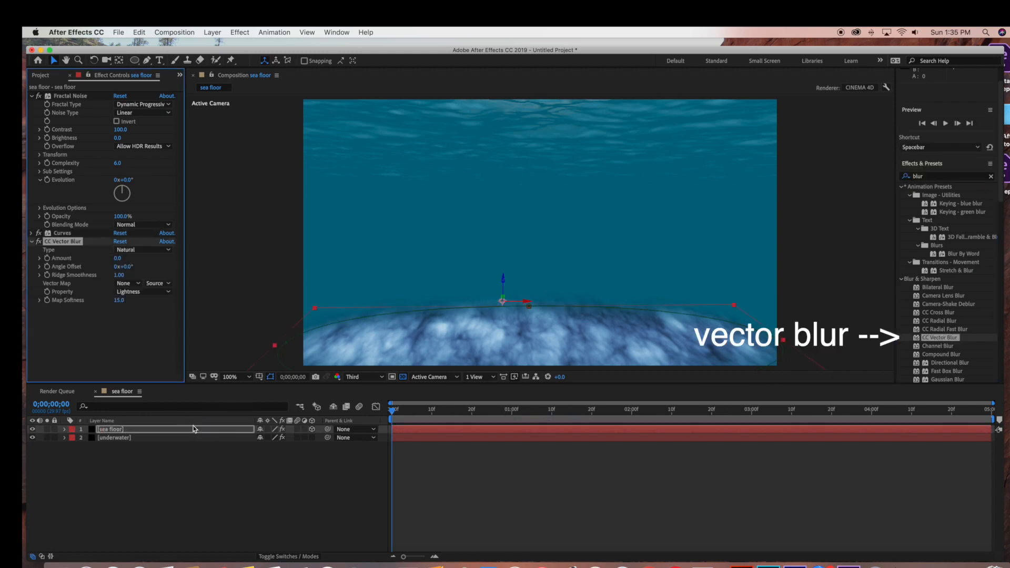
{"action": "left_click", "coordinate": [118, 259]}
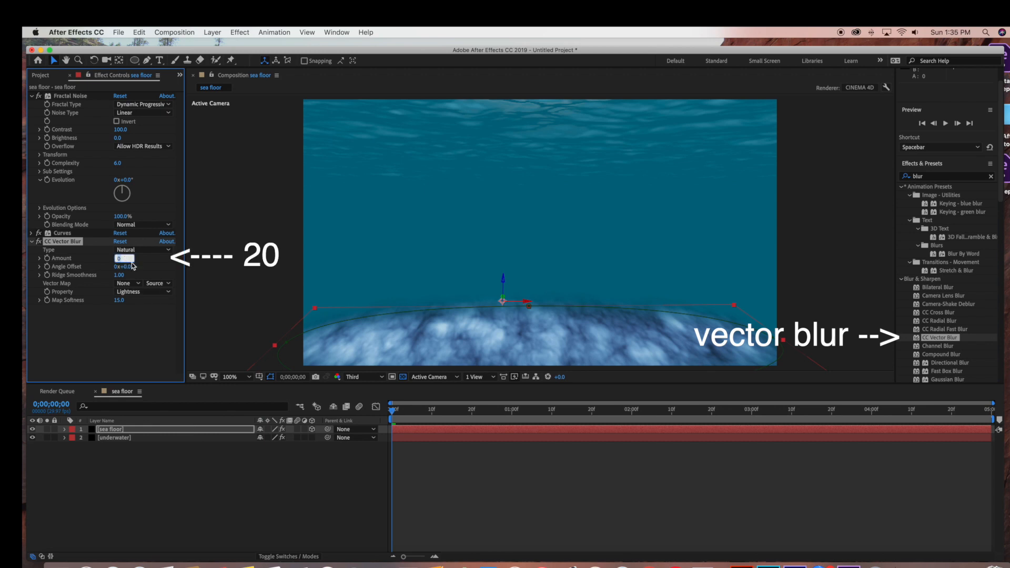
{"action": "key", "text": "Return"}
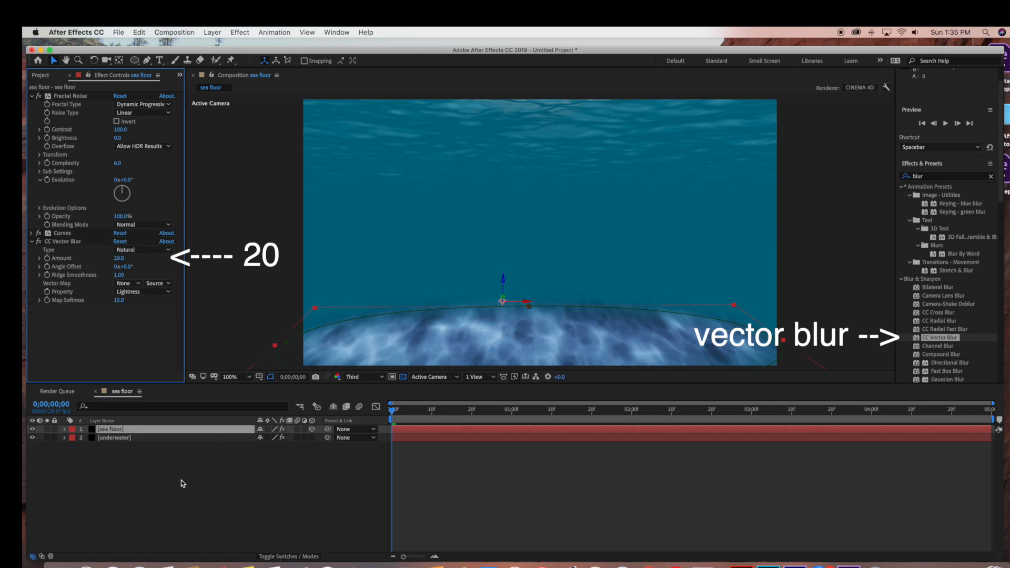
{"action": "left_click", "coordinate": [182, 483]}
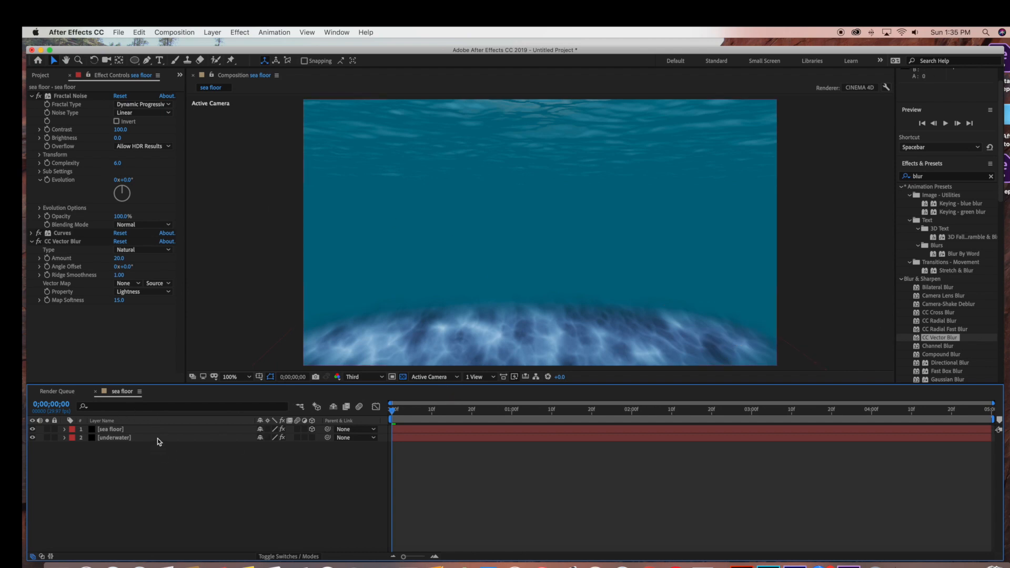
Step: Set the underwater layer's Psunami Ocean Optics water color to 425E87, sampled from the sea floor
{"action": "left_click", "coordinate": [122, 441]}
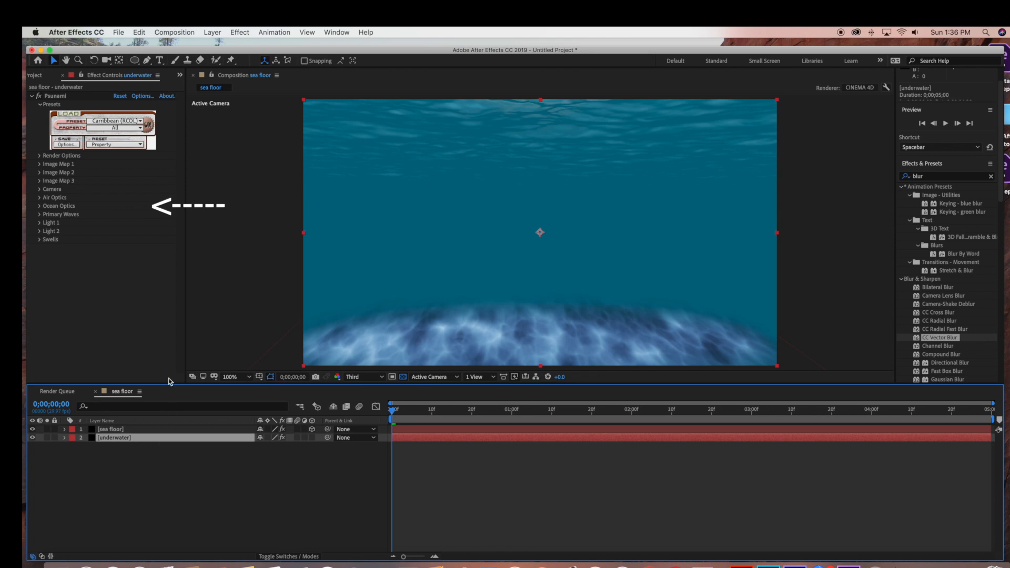
{"action": "left_click", "coordinate": [41, 211]}
{"action": "left_click", "coordinate": [40, 206]}
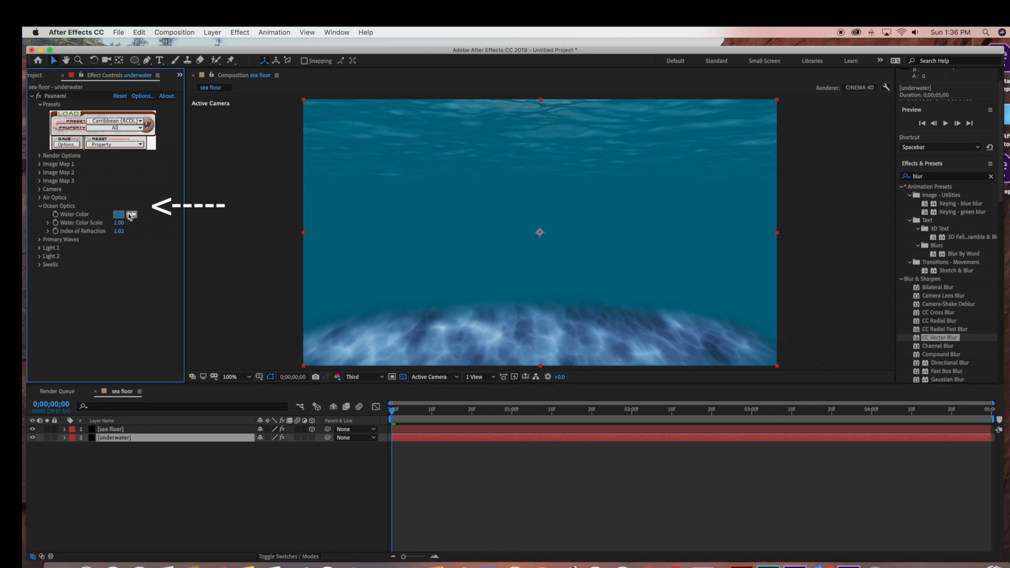
{"action": "left_click", "coordinate": [117, 217]}
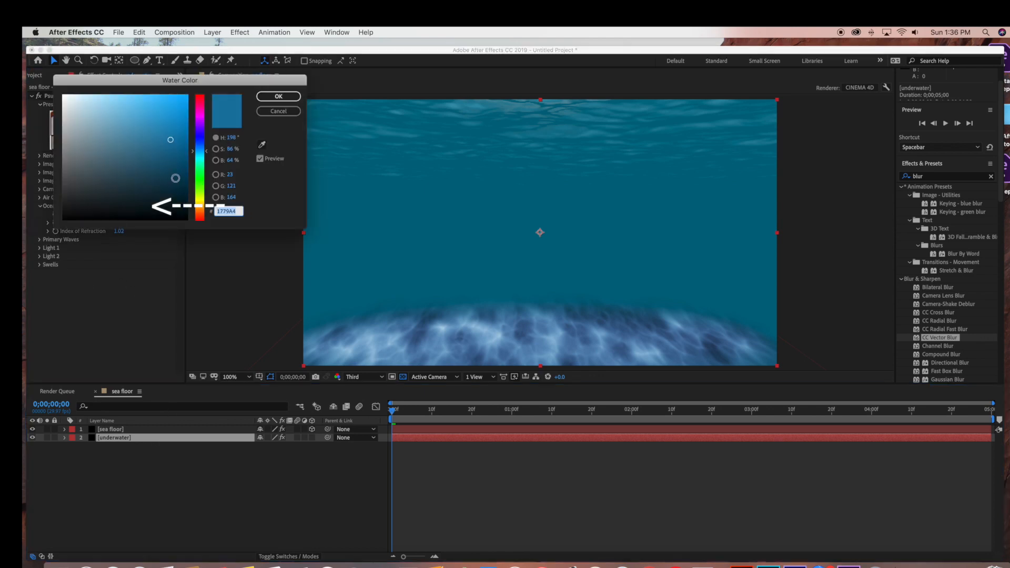
{"action": "left_click", "coordinate": [264, 143]}
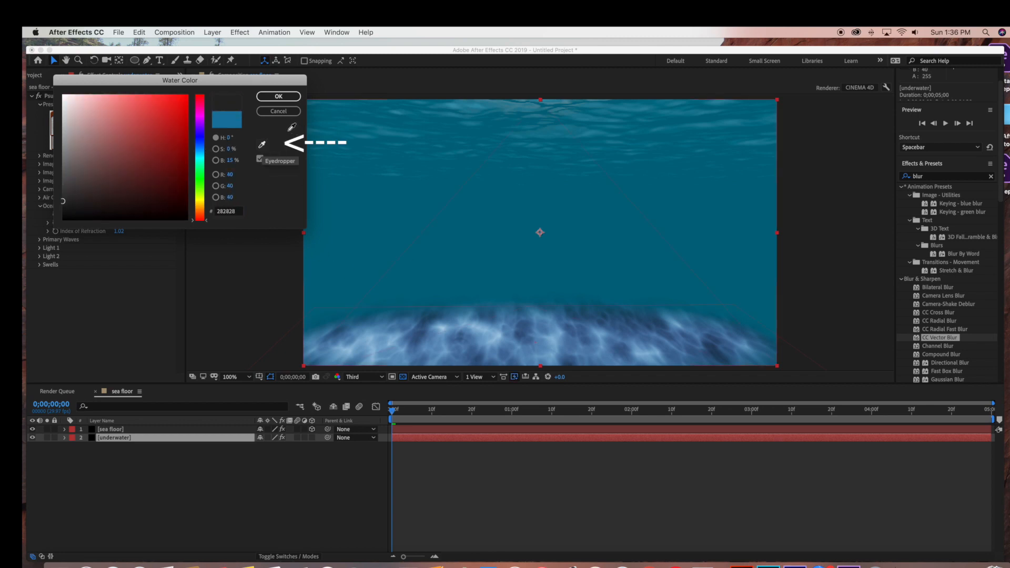
{"action": "left_click", "coordinate": [265, 143]}
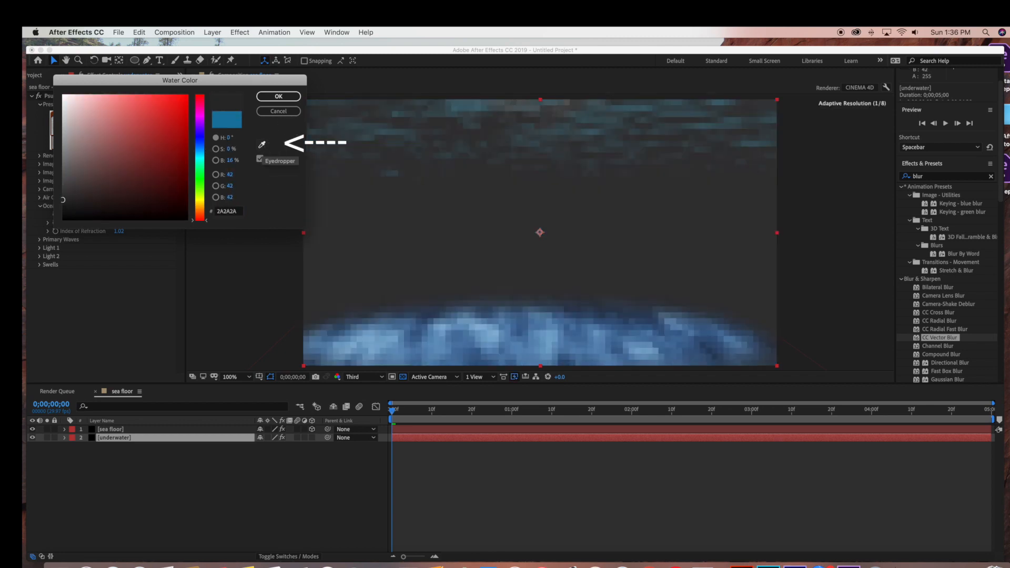
{"action": "left_click", "coordinate": [264, 142]}
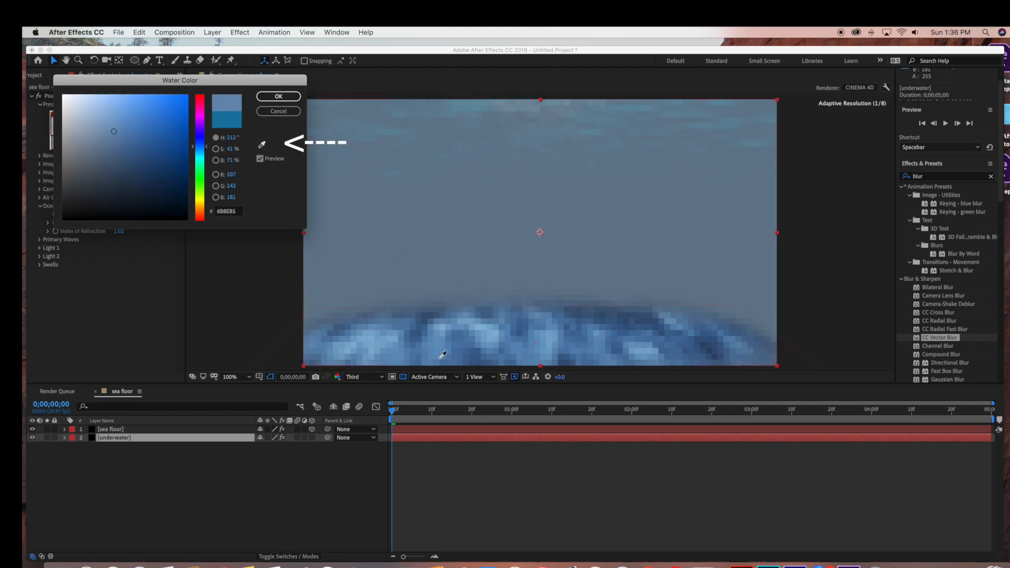
{"action": "left_click", "coordinate": [416, 332]}
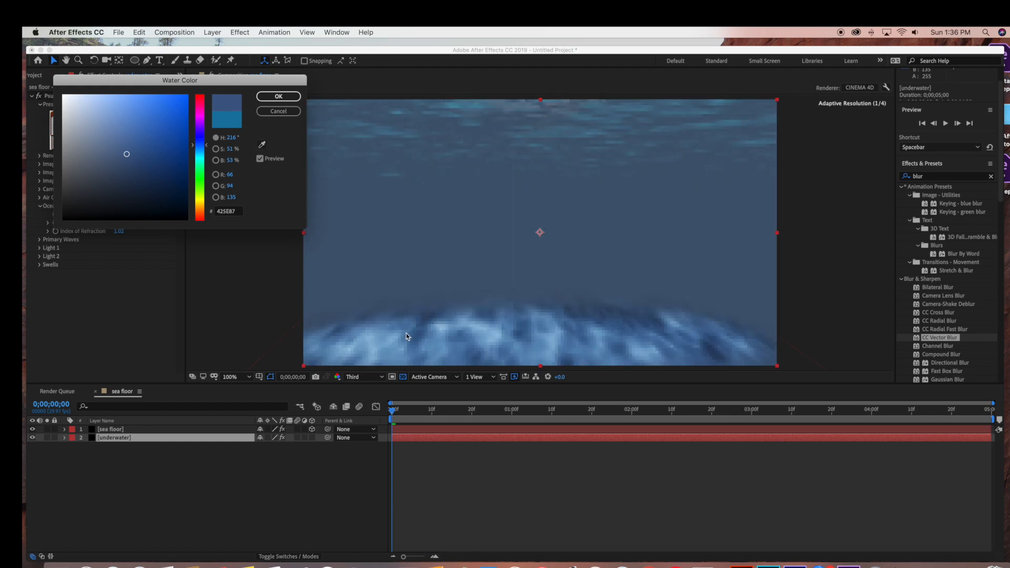
{"action": "left_click", "coordinate": [279, 98]}
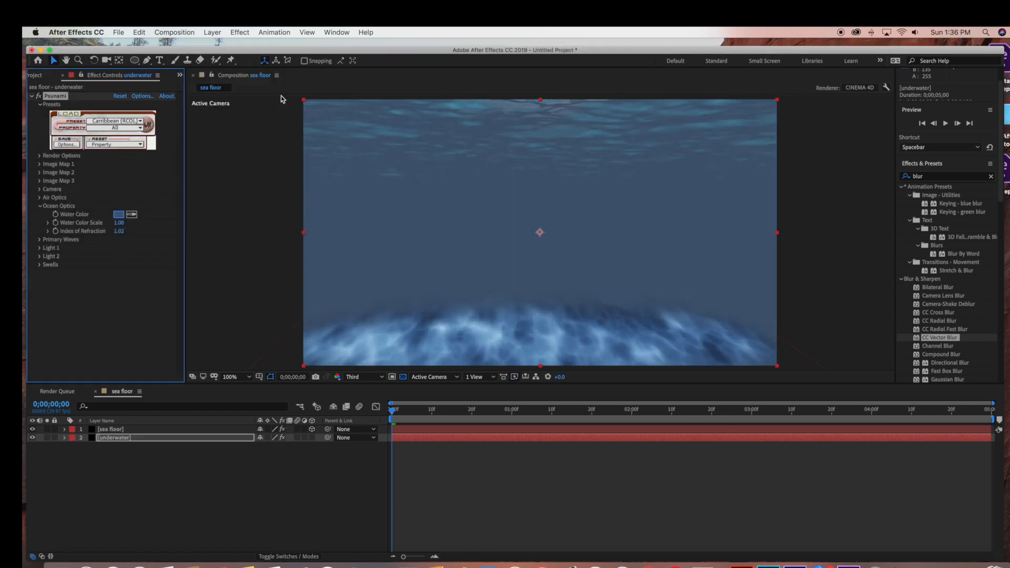
Step: Set the Psunami Light 1 color to the dark blue 3E597E, sampled from the sea floor
{"action": "left_click", "coordinate": [40, 206]}
{"action": "left_click", "coordinate": [40, 224]}
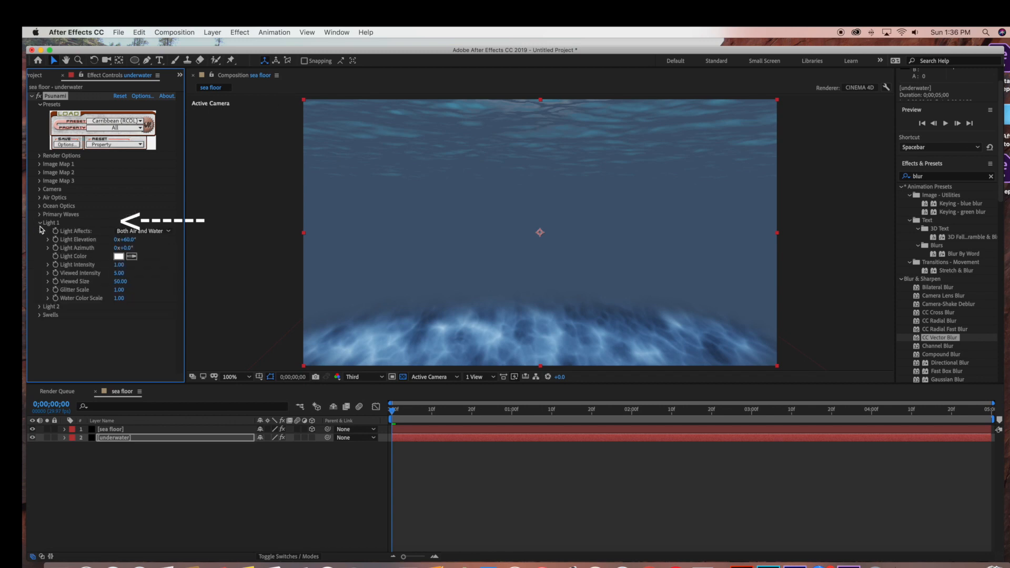
{"action": "left_click", "coordinate": [118, 256]}
{"action": "left_click", "coordinate": [262, 146]}
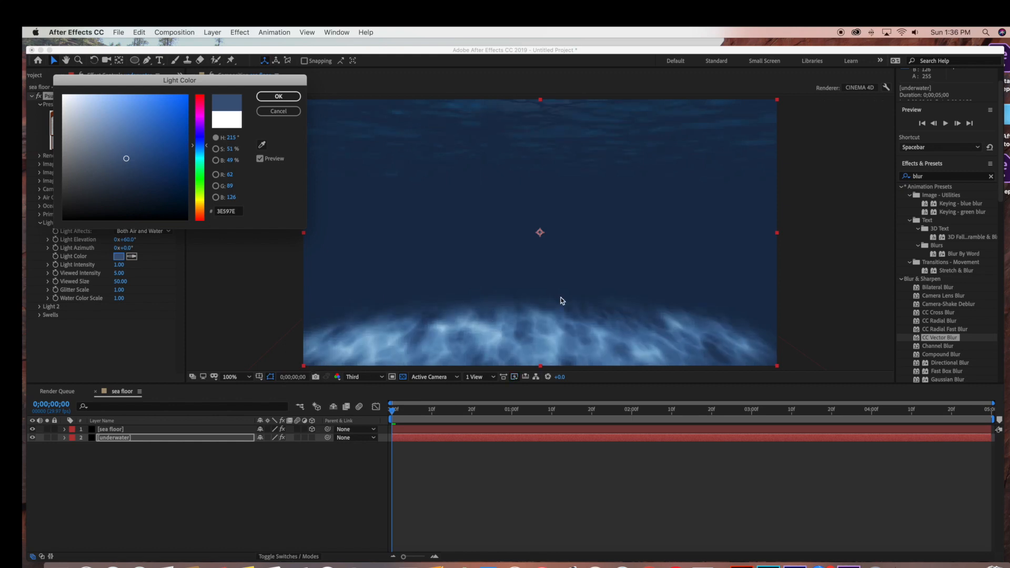
{"action": "left_click", "coordinate": [278, 97]}
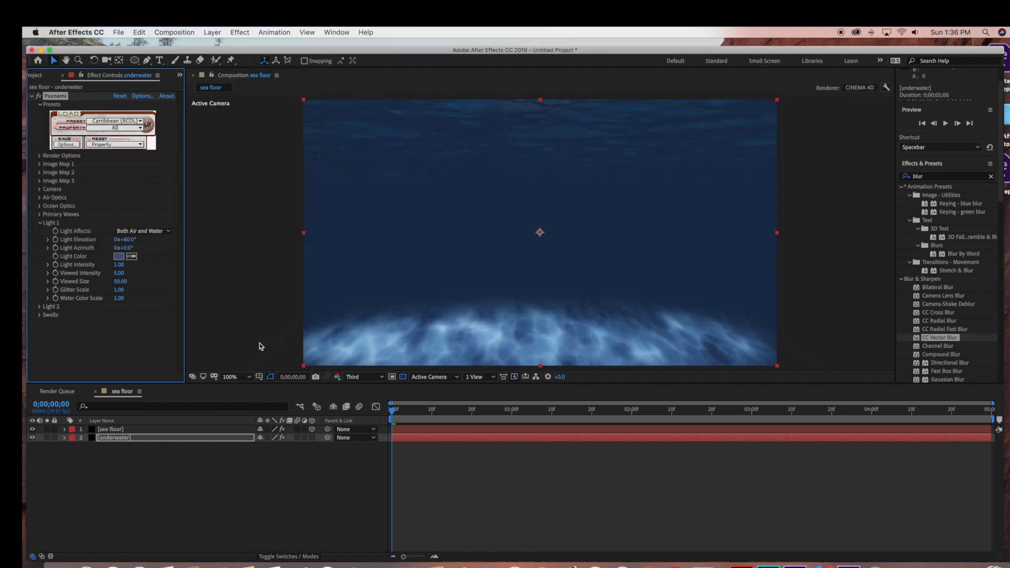
Step: Apply the Trapcode Shine effect to the underwater layer and set its source point to 1200, -400
{"action": "scroll", "coordinate": [248, 352], "scroll_direction": "up", "scroll_amount": 1}
{"action": "scroll", "coordinate": [359, 262], "scroll_direction": "down", "scroll_amount": 1}
{"action": "scroll", "coordinate": [339, 264], "scroll_direction": "down", "scroll_amount": 1}
{"action": "scroll", "coordinate": [342, 184], "scroll_direction": "up", "scroll_amount": 1}
{"action": "left_click", "coordinate": [239, 33]}
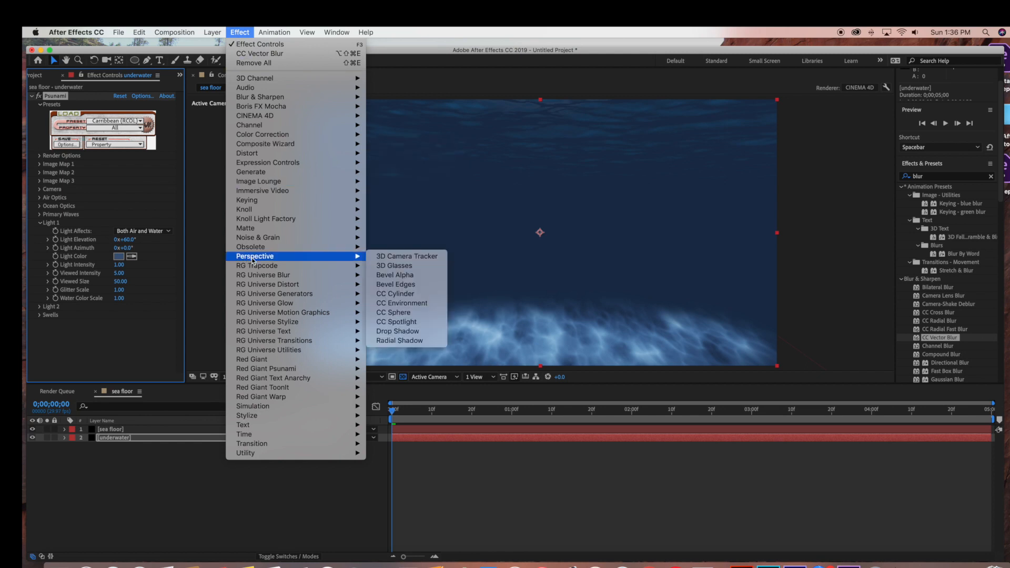
{"action": "mouse_move", "coordinate": [257, 267]}
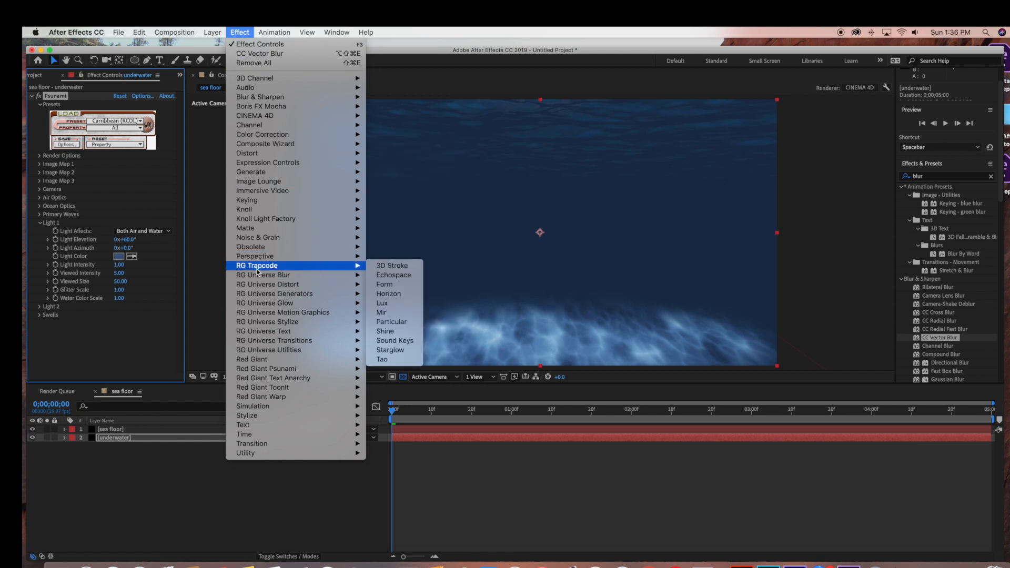
{"action": "left_click", "coordinate": [406, 334]}
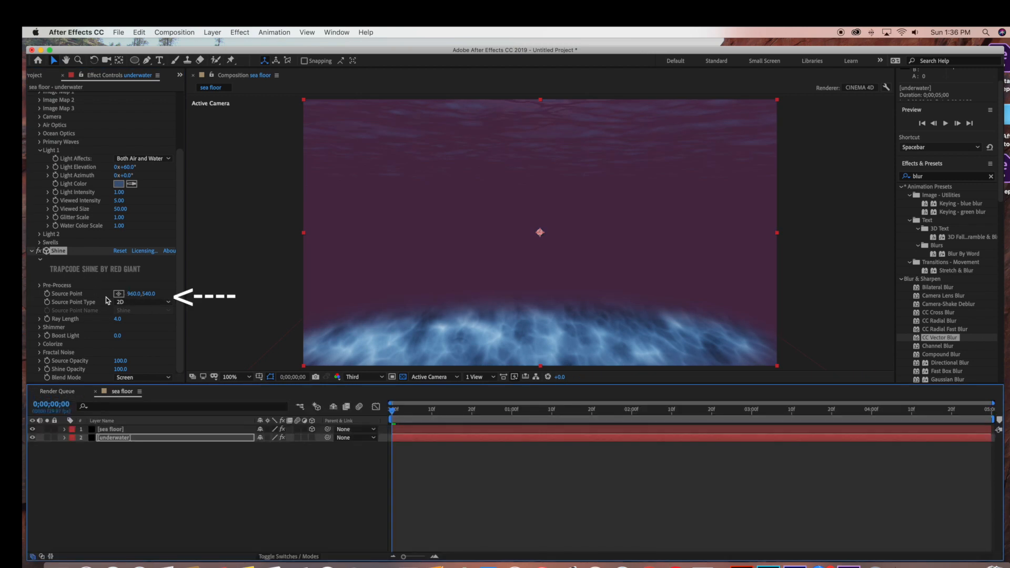
{"action": "left_click", "coordinate": [131, 294]}
{"action": "type", "text": "1200"}
{"action": "key", "text": "Tab"}
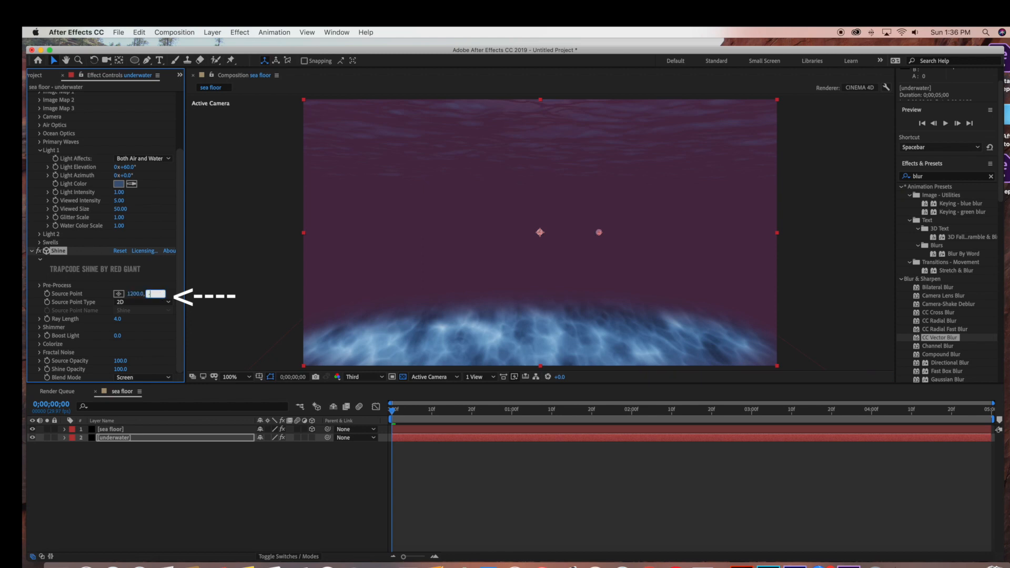
{"action": "key", "text": "Return"}
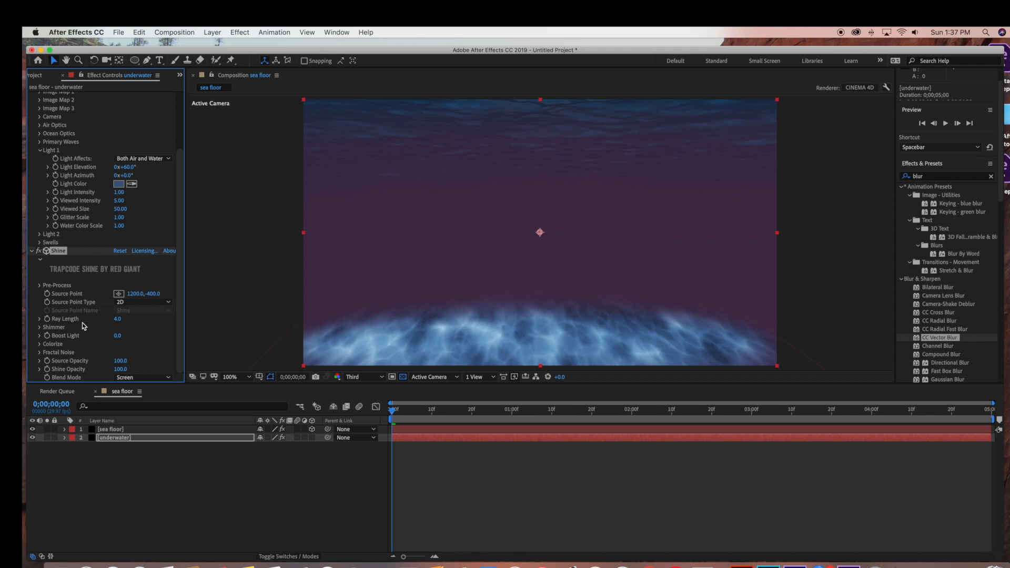
Step: Set the midtones color in Shine's Colorize settings to the bright blue 056FE9
{"action": "left_click", "coordinate": [39, 344]}
{"action": "scroll", "coordinate": [40, 347], "scroll_direction": "down", "scroll_amount": 3}
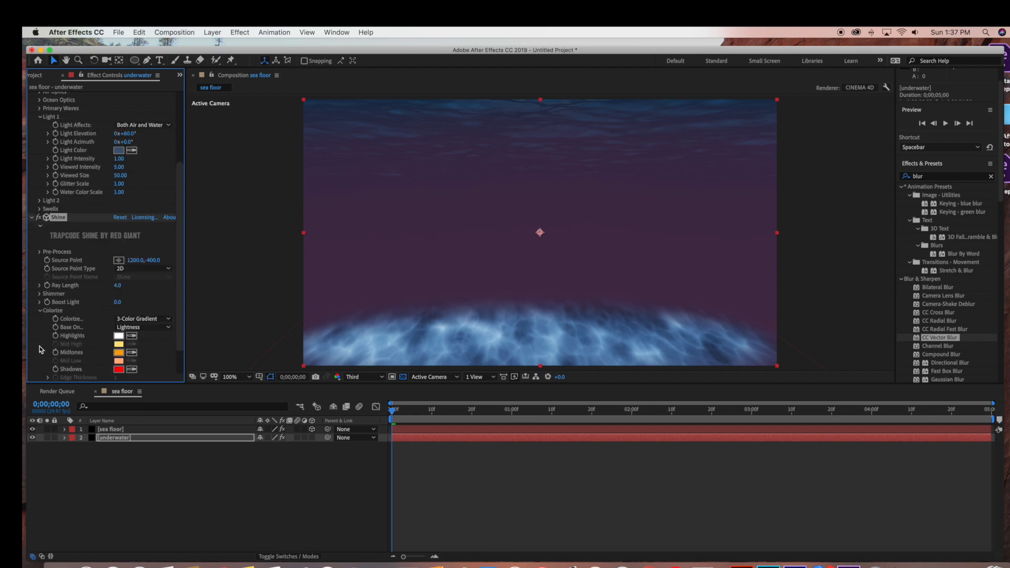
{"action": "left_click", "coordinate": [119, 352]}
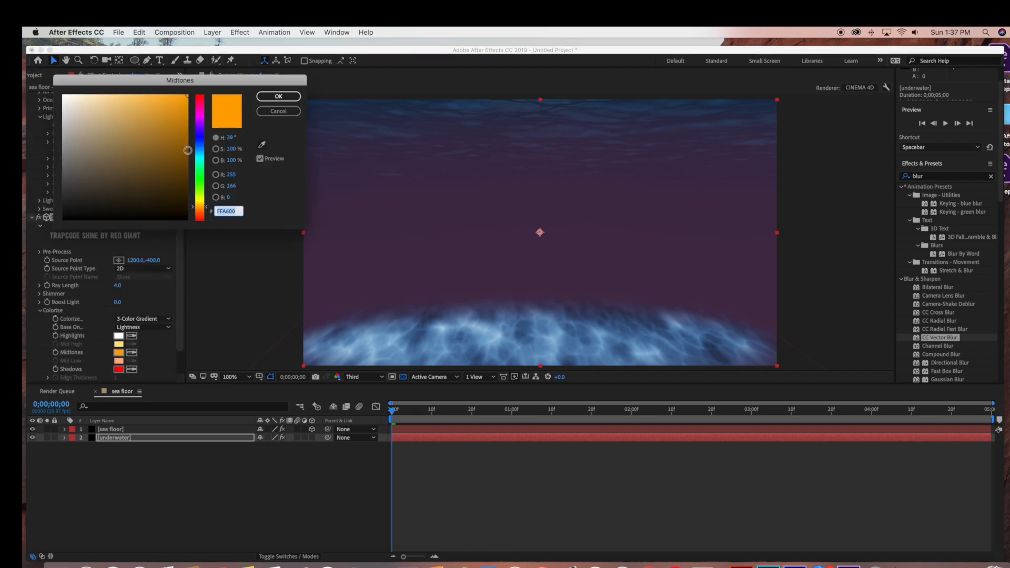
{"action": "left_click", "coordinate": [200, 147]}
{"action": "left_click", "coordinate": [183, 105]}
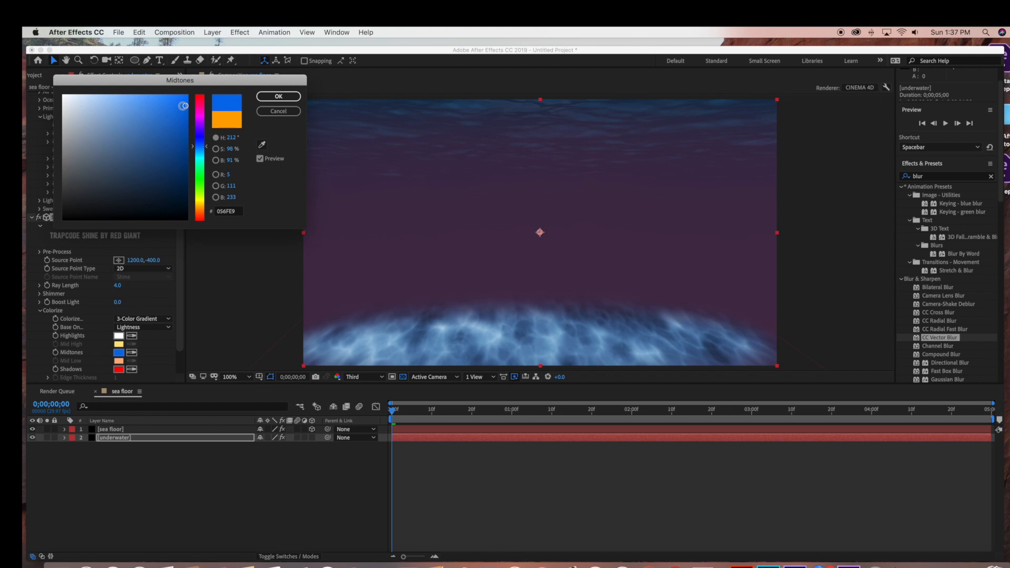
{"action": "left_click", "coordinate": [284, 97]}
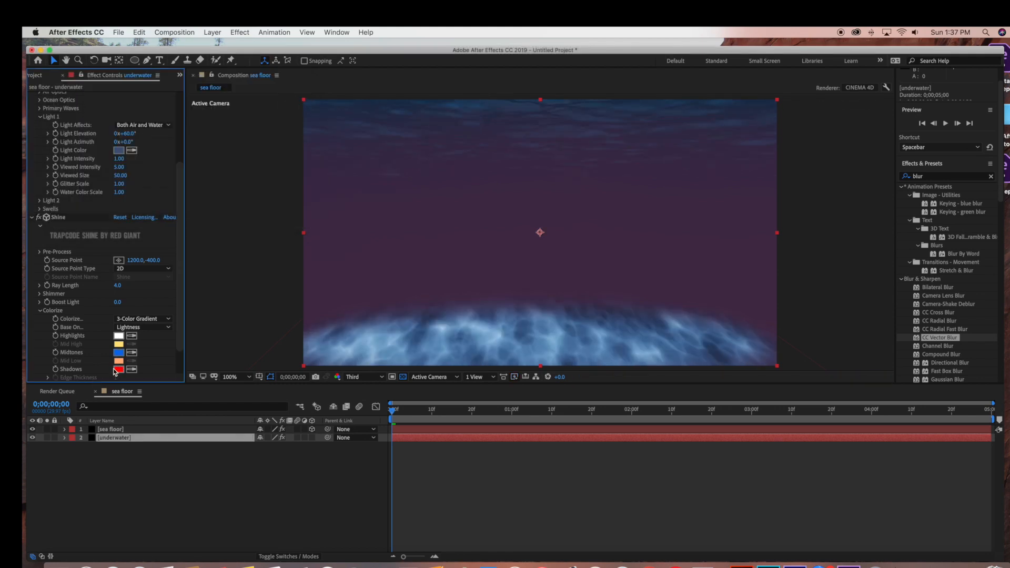
Step: Set the shadows color in Shine's Colorize settings to the darker blue 1650C2
{"action": "left_click", "coordinate": [119, 369]}
{"action": "left_click", "coordinate": [203, 147]}
{"action": "mouse_move", "coordinate": [184, 134]}
{"action": "left_mouse_down"}
{"action": "mouse_move", "coordinate": [176, 108]}
{"action": "mouse_move", "coordinate": [173, 124]}
{"action": "left_mouse_up"}
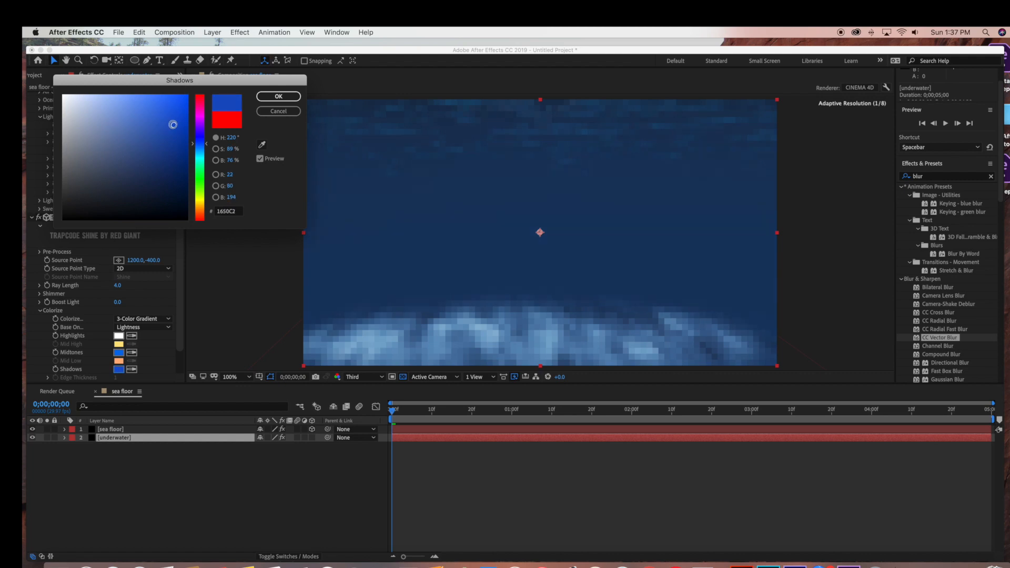
{"action": "left_click", "coordinate": [279, 97]}
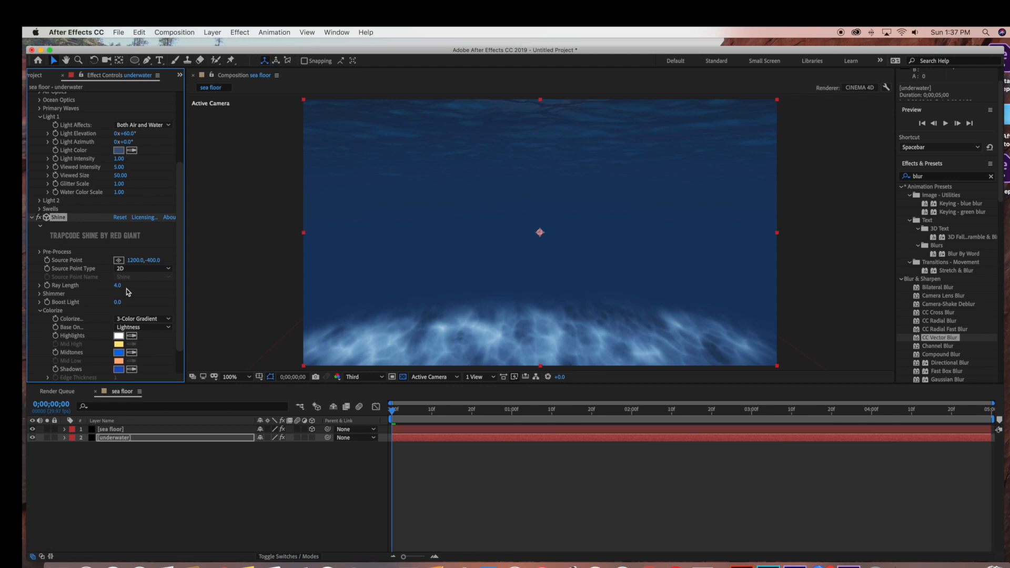
Step: Set Shine's ray length to 10 and its shimmer amount to 125 on the underwater layer
{"action": "left_click", "coordinate": [119, 285]}
{"action": "type", "text": "10"}
{"action": "key", "text": "Return"}
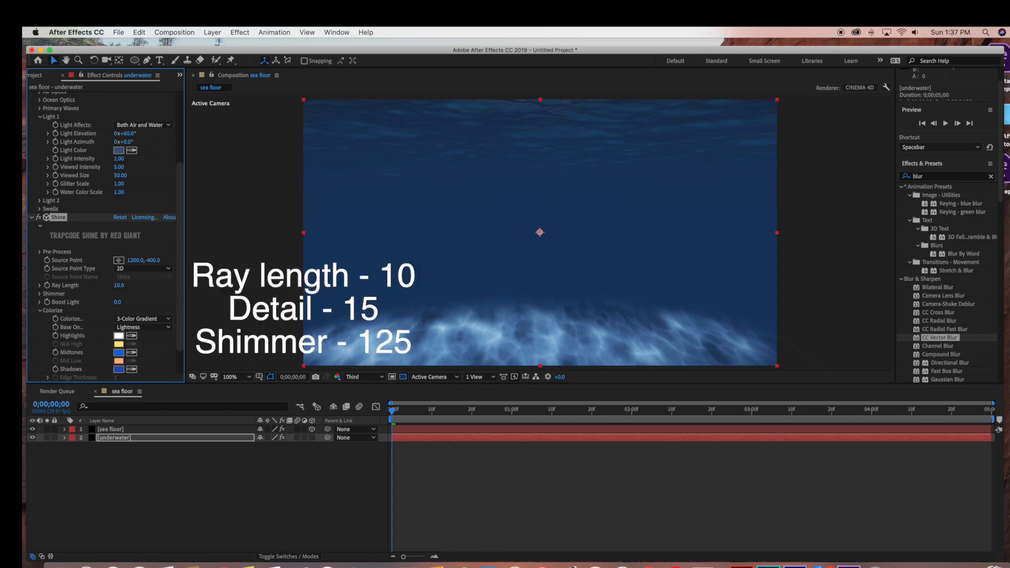
{"action": "left_click", "coordinate": [39, 293]}
{"action": "left_click", "coordinate": [117, 303]}
{"action": "key", "text": "Return"}
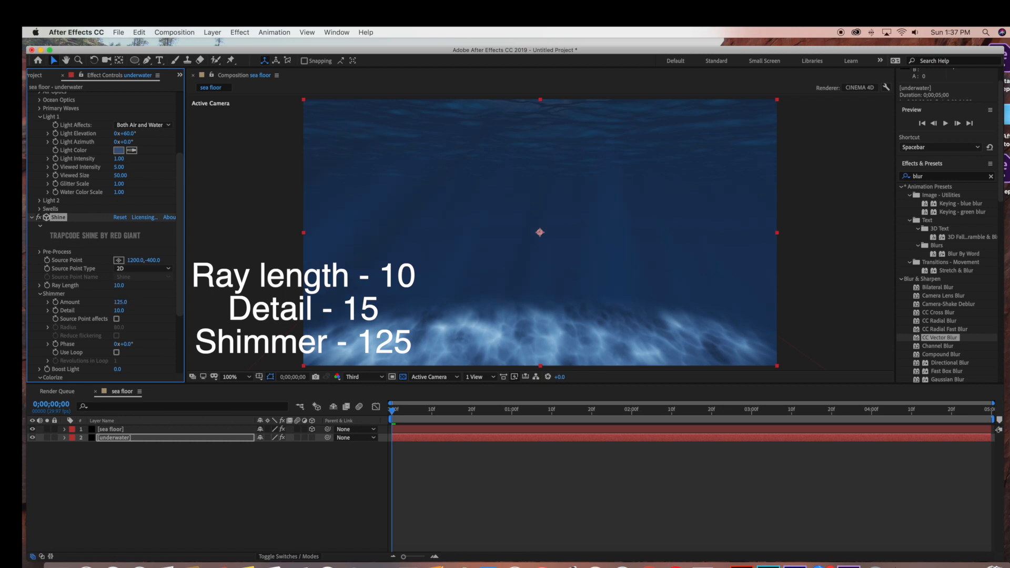
Step: Try a Shine shimmer detail of 25, and settle on a detail of 15
{"action": "left_click", "coordinate": [117, 311]}
{"action": "key", "text": "Return"}
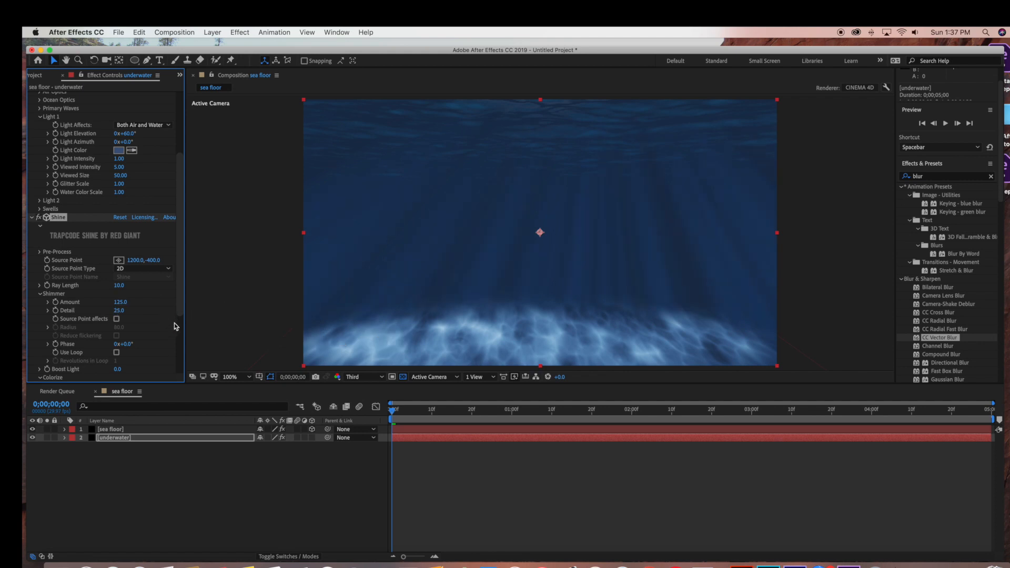
{"action": "scroll", "coordinate": [176, 326], "scroll_direction": "down", "scroll_amount": 2}
{"action": "left_click", "coordinate": [120, 281]}
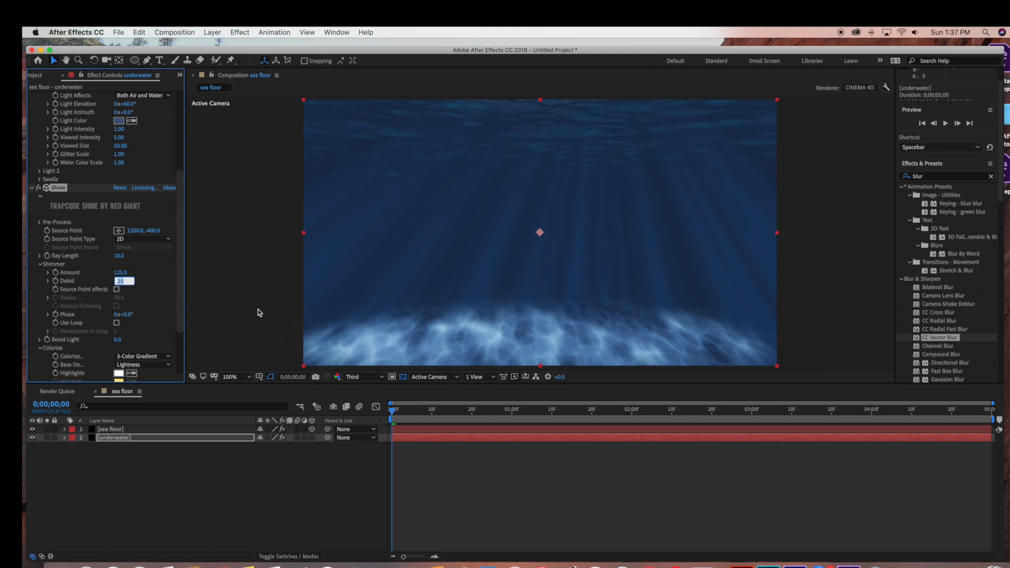
{"action": "type", "text": "15"}
{"action": "key", "text": "Return"}
Step: Set a starting keyframe for the sea floor layer's Fractal Noise Evolution at 0;00;00;00
{"action": "scroll", "coordinate": [175, 169], "scroll_direction": "up", "scroll_amount": 9}
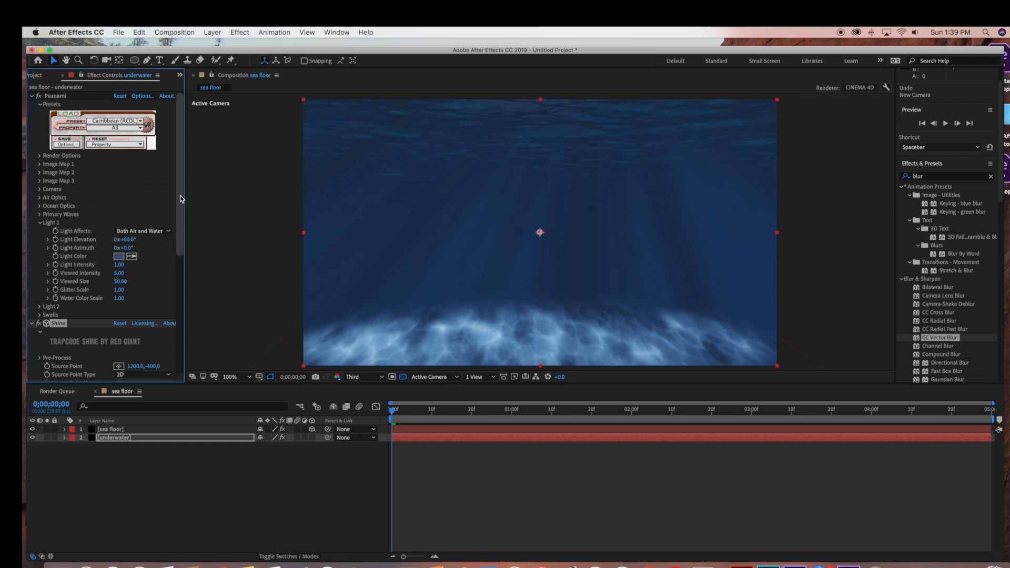
{"action": "left_click", "coordinate": [116, 430]}
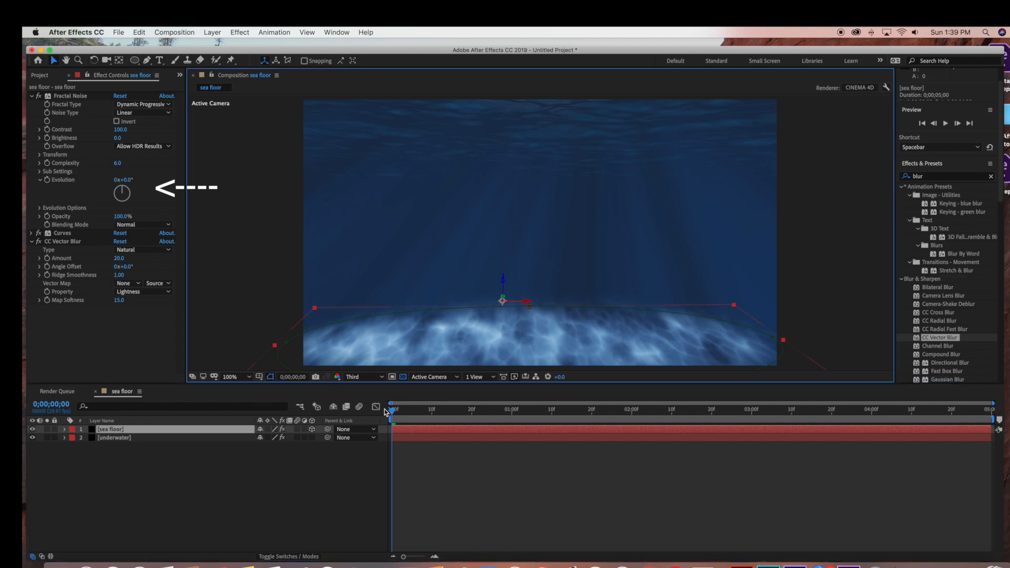
{"action": "mouse_move", "coordinate": [393, 411]}
{"action": "left_mouse_down"}
{"action": "mouse_move", "coordinate": [403, 414]}
{"action": "mouse_move", "coordinate": [390, 411]}
{"action": "left_mouse_up"}
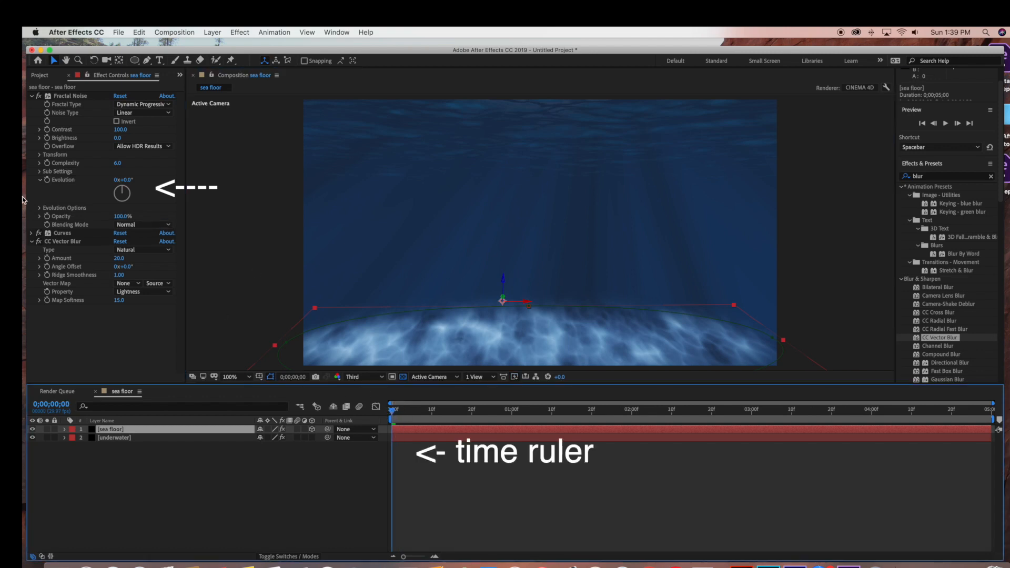
{"action": "left_click", "coordinate": [50, 184]}
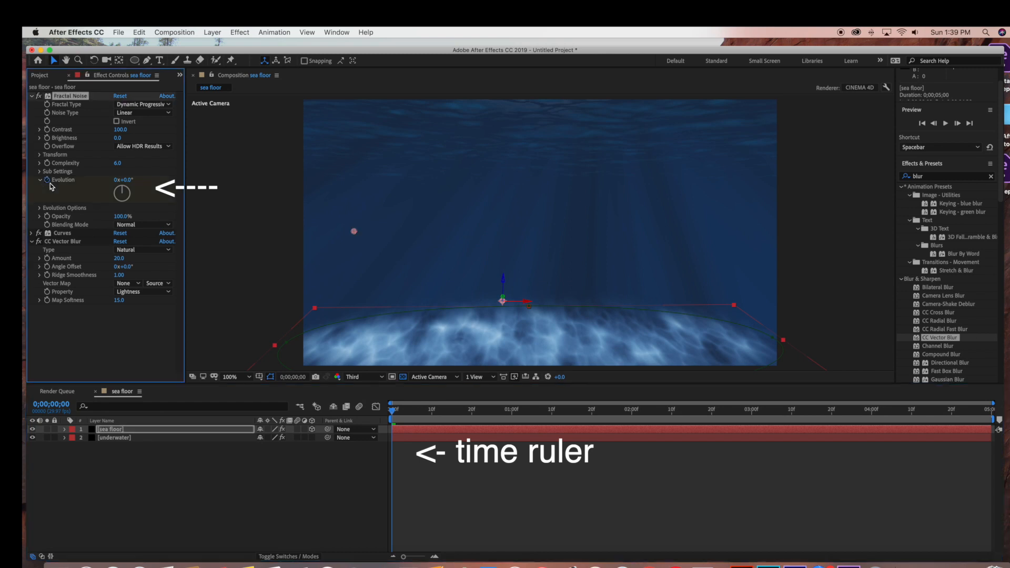
Step: Keyframe the sea floor's Fractal Noise Evolution at 2x+278° at 0;00;04;29
{"action": "left_click_drag", "start_coordinate": [397, 414], "coordinate": [988, 411]}
{"action": "key", "text": "super+alt+0"}
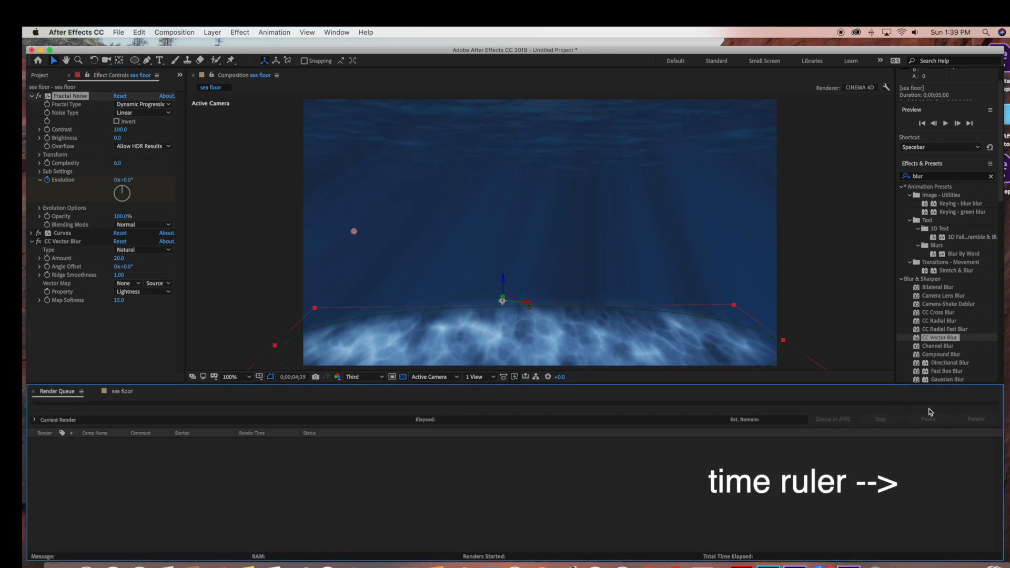
{"action": "left_click", "coordinate": [120, 391]}
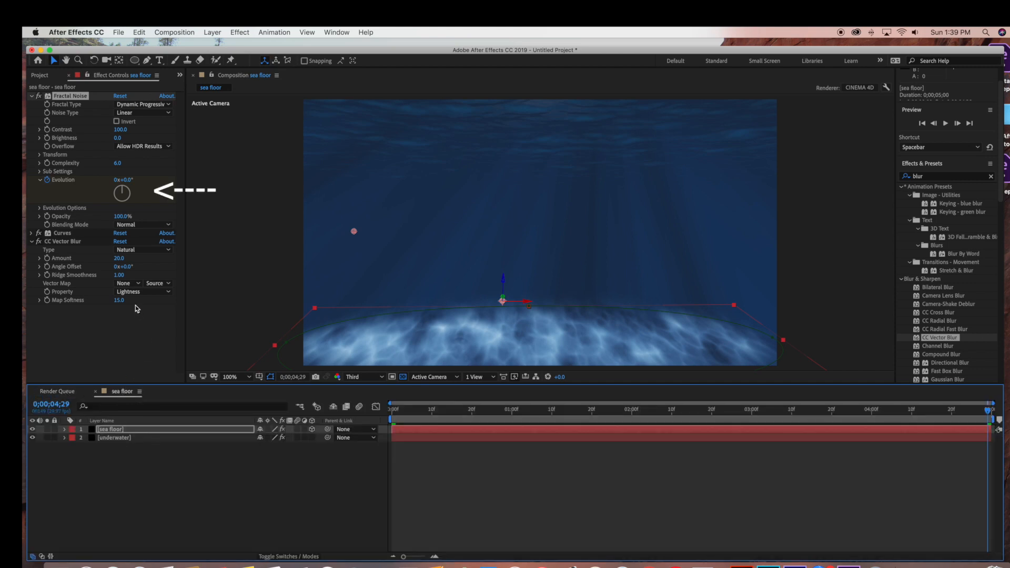
{"action": "mouse_move", "coordinate": [122, 191]}
{"action": "left_mouse_down"}
{"action": "mouse_move", "coordinate": [132, 201]}
{"action": "mouse_move", "coordinate": [108, 189]}
{"action": "mouse_move", "coordinate": [129, 187]}
{"action": "mouse_move", "coordinate": [127, 212]}
{"action": "mouse_move", "coordinate": [105, 190]}
{"action": "left_mouse_up"}
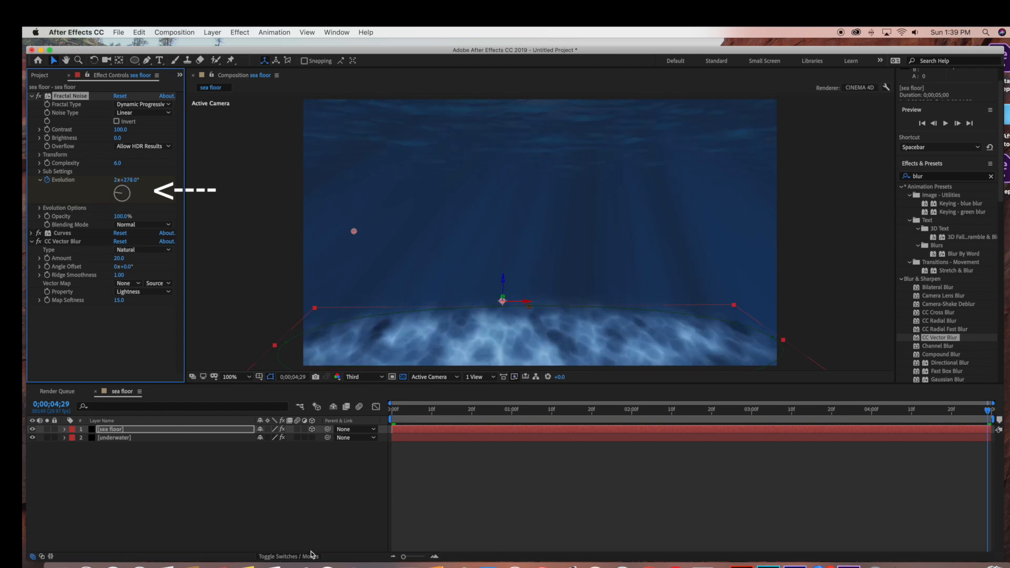
{"action": "left_click", "coordinate": [306, 529]}
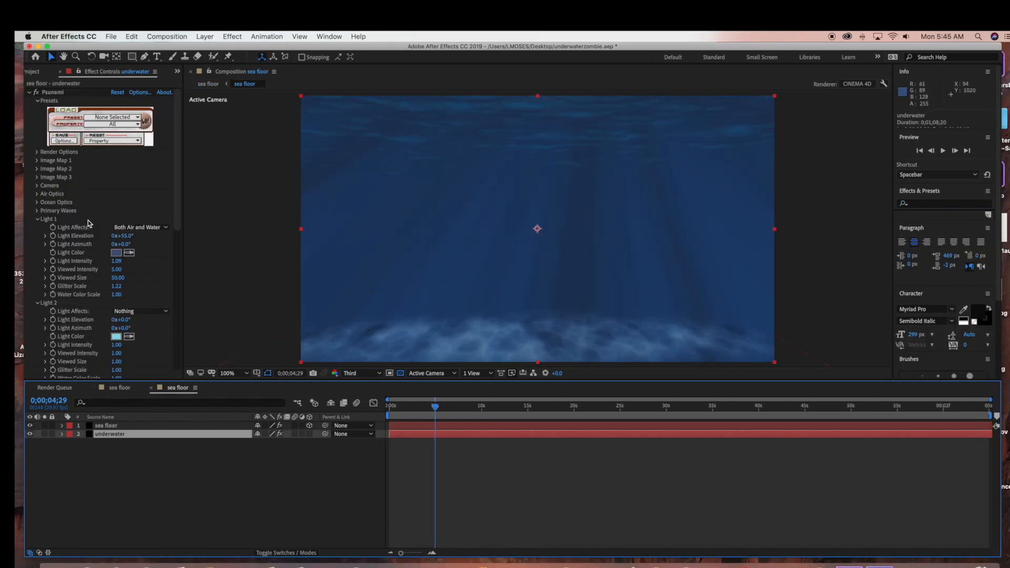
Step: Keyframe the underwater layer's Shine shimmer phase at 1x+348° at the start of the composition
{"action": "left_click", "coordinate": [29, 93]}
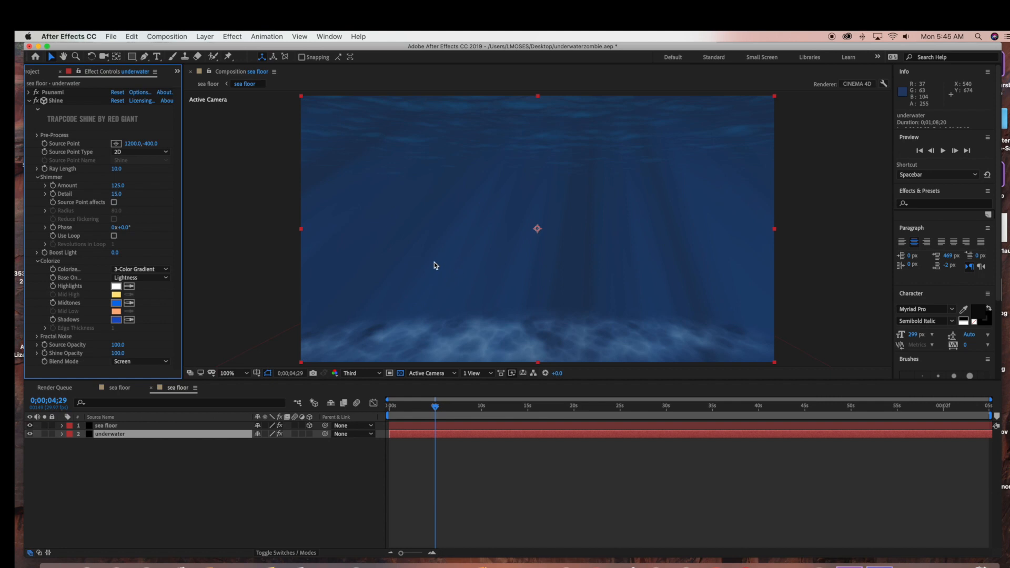
{"action": "left_click", "coordinate": [436, 408]}
{"action": "key", "text": "space"}
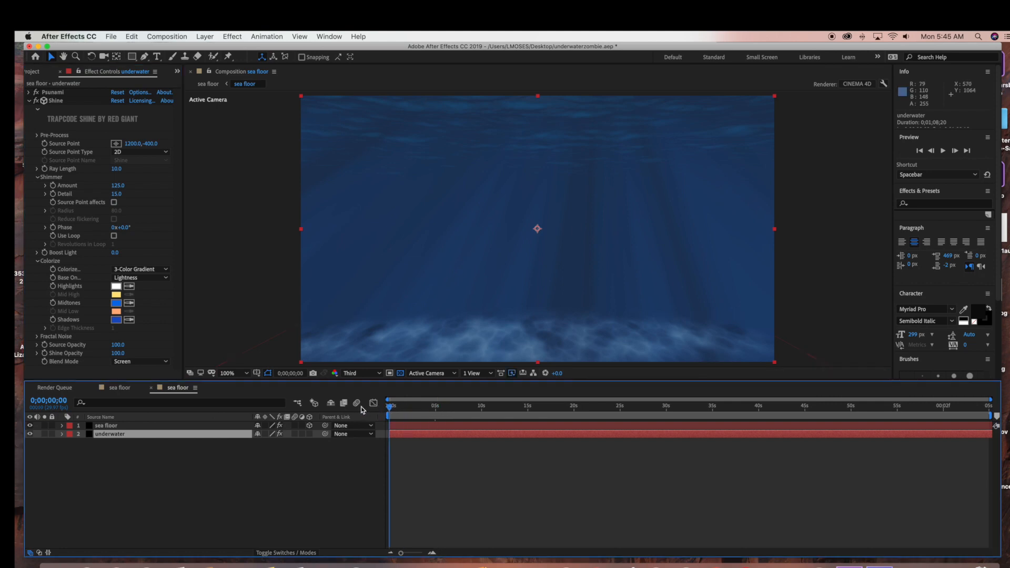
{"action": "left_click", "coordinate": [45, 227]}
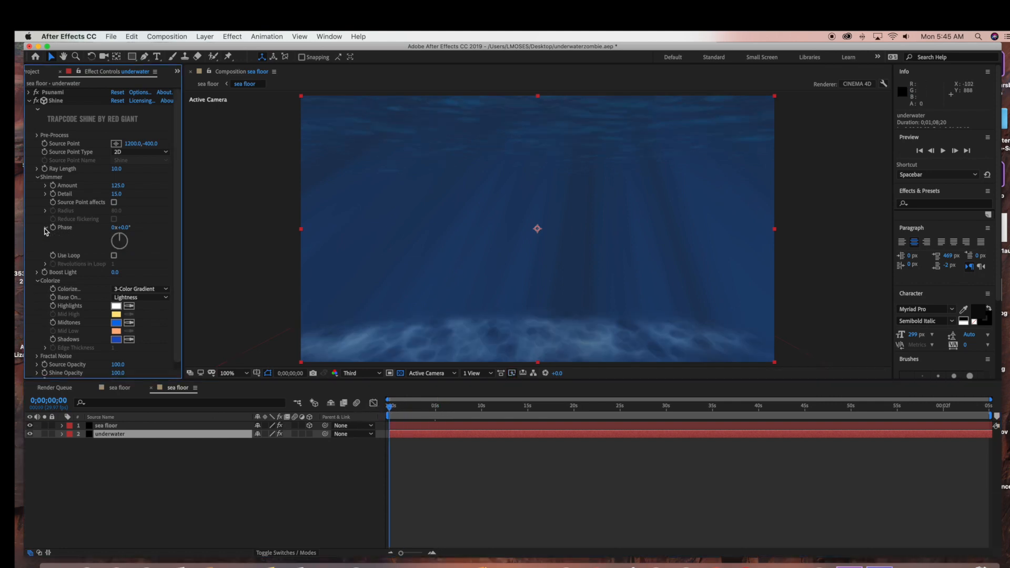
{"action": "mouse_move", "coordinate": [120, 240]}
{"action": "left_mouse_down"}
{"action": "mouse_move", "coordinate": [125, 257]}
{"action": "mouse_move", "coordinate": [113, 235]}
{"action": "left_mouse_up"}
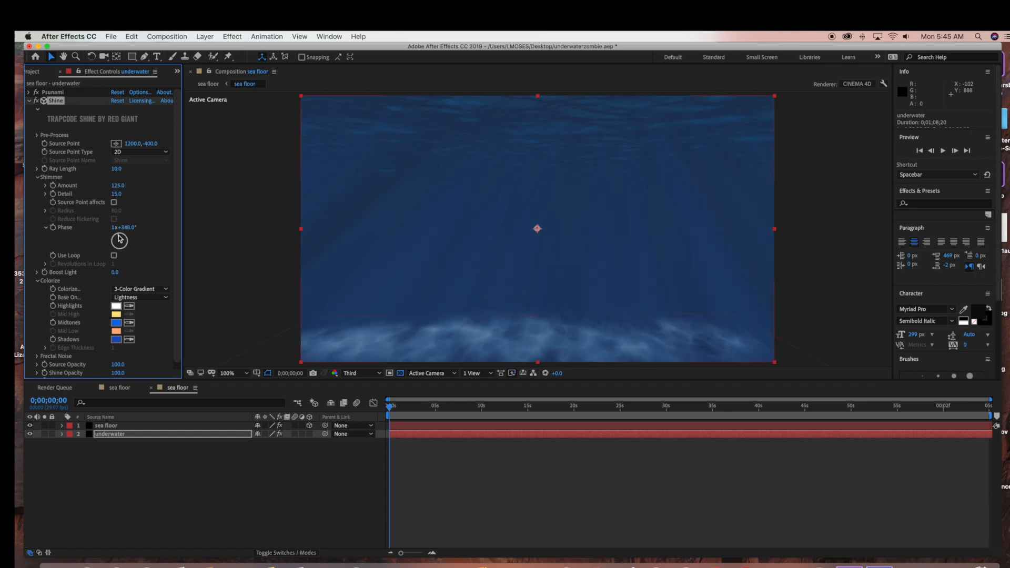
{"action": "left_click", "coordinate": [53, 227]}
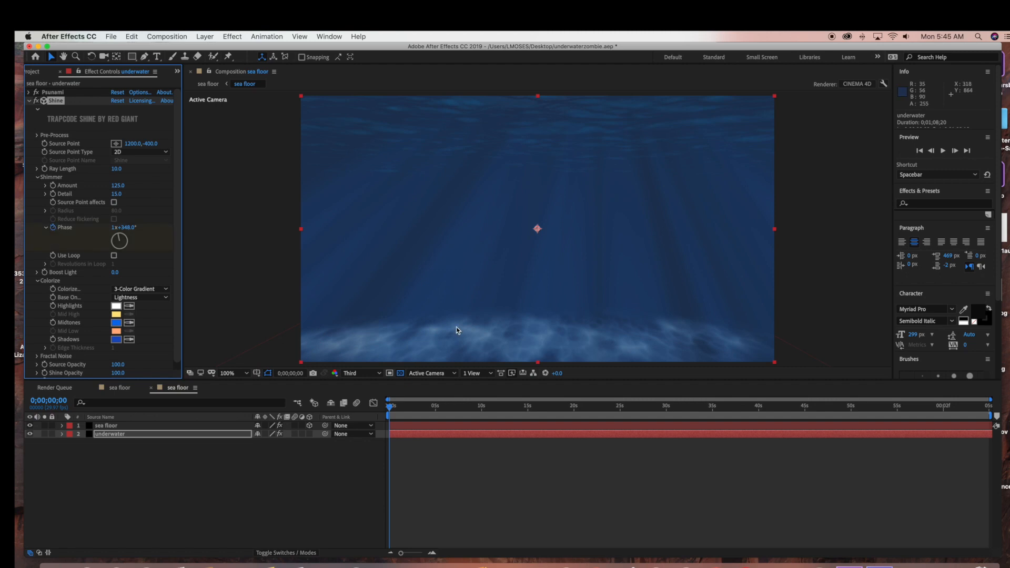
Step: Keyframe the Shine shimmer phase at 4x+40° at 0;01;04;29, near the end of the composition
{"action": "left_click_drag", "start_coordinate": [389, 411], "coordinate": [989, 409]}
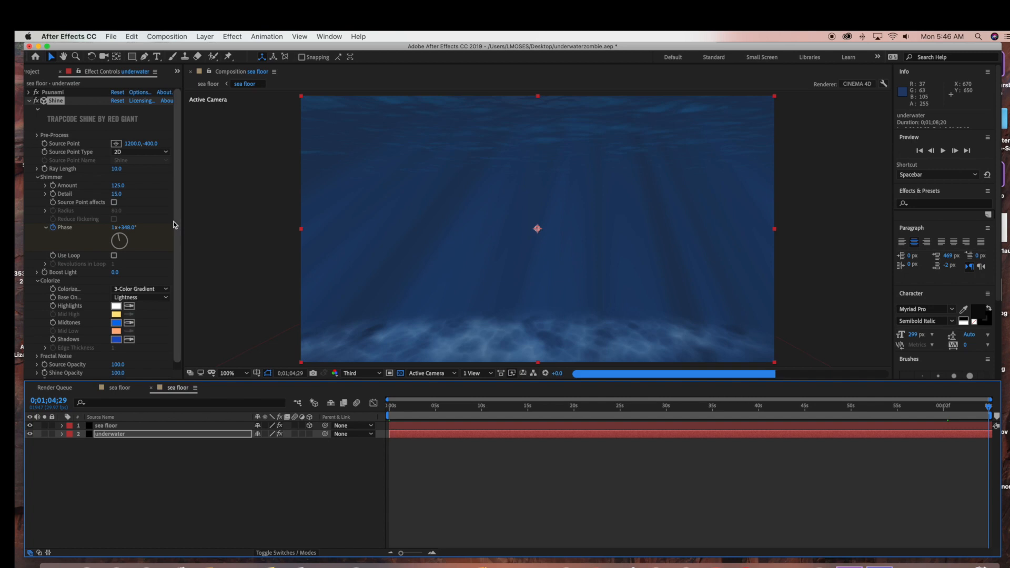
{"action": "left_click_drag", "start_coordinate": [119, 239], "coordinate": [116, 242]}
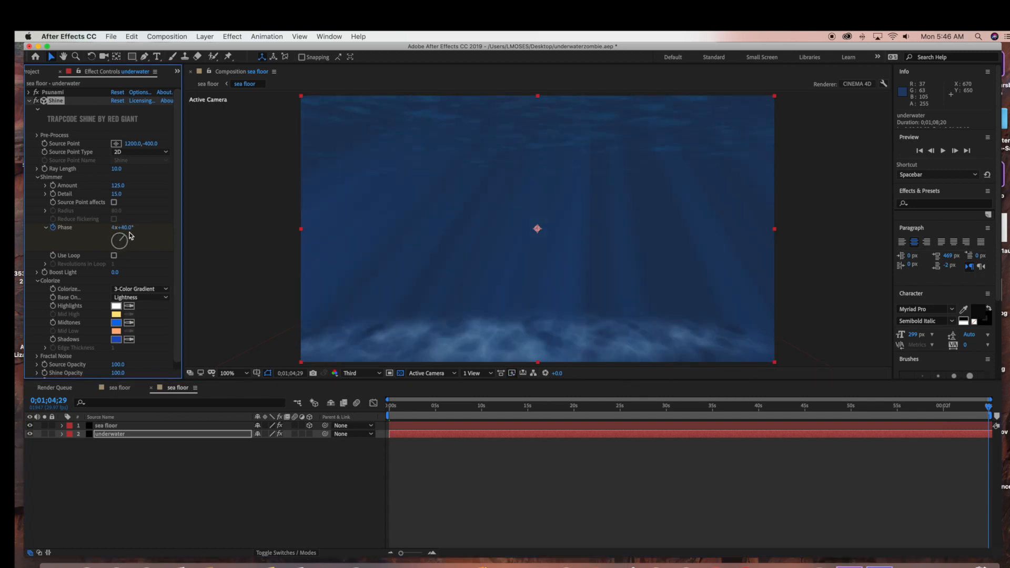
{"action": "left_click", "coordinate": [37, 177]}
Step: Pre-compose the sea floor and underwater layers into a composition named "sea floor"
{"action": "left_click", "coordinate": [198, 427]}
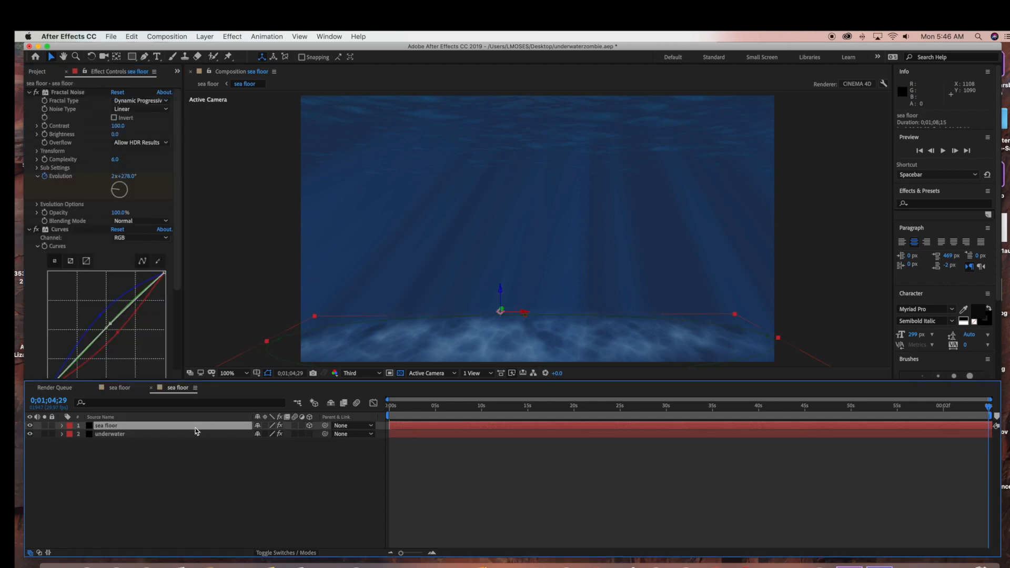
{"action": "left_click", "coordinate": [196, 434], "text": "shift"}
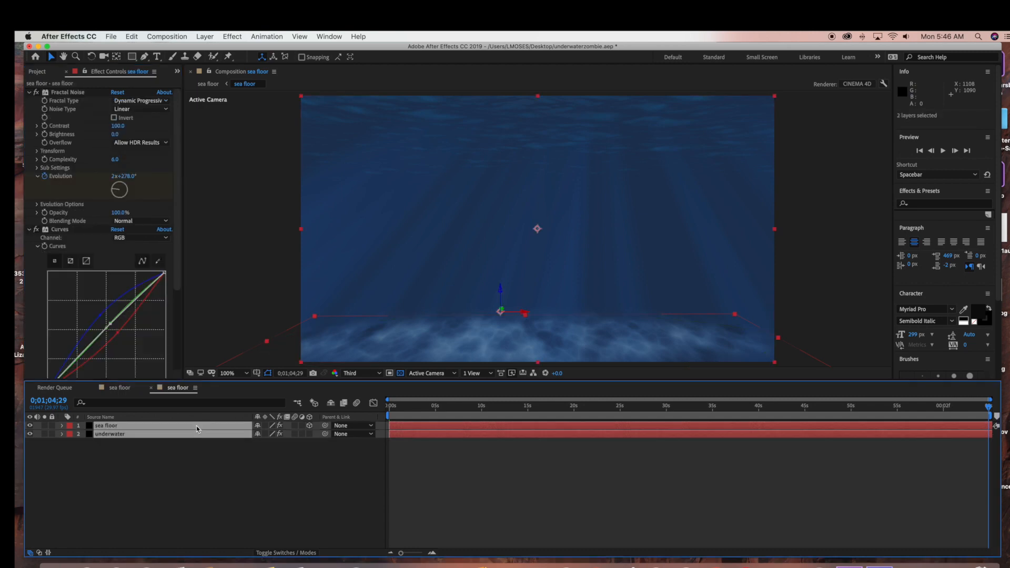
{"action": "right_click", "coordinate": [195, 429]}
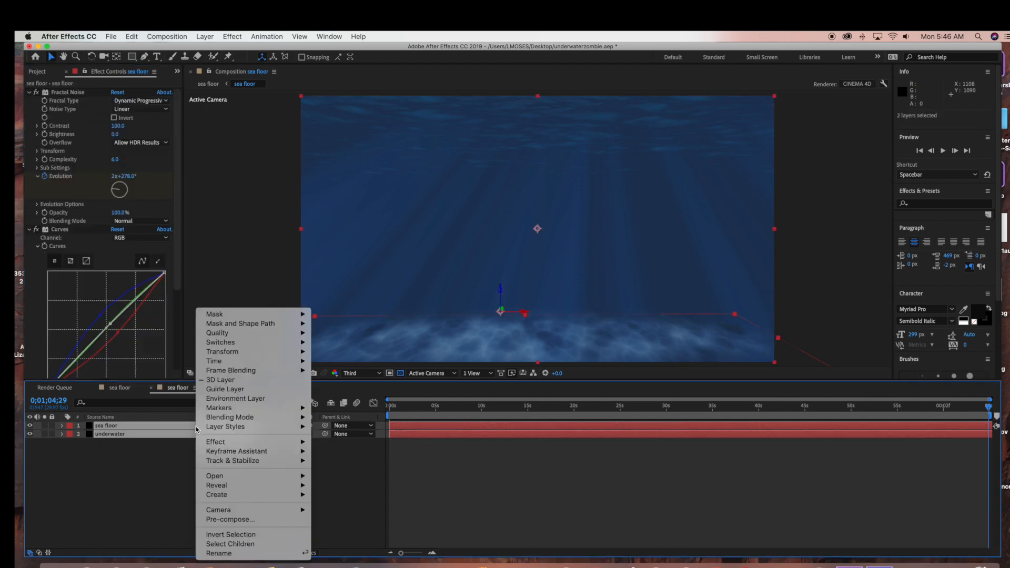
{"action": "left_click", "coordinate": [230, 520]}
{"action": "type", "text": "sea floor"}
{"action": "key", "text": "Return"}
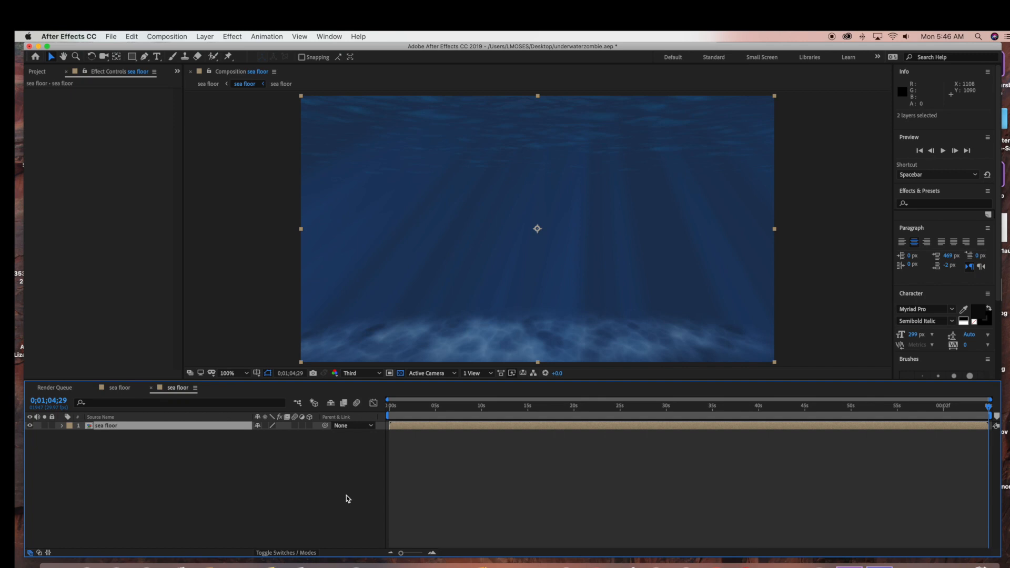
Step: Apply the Curves color correction effect to the pre-composed sea floor layer
{"action": "left_click", "coordinate": [945, 206]}
{"action": "type", "text": "curves"}
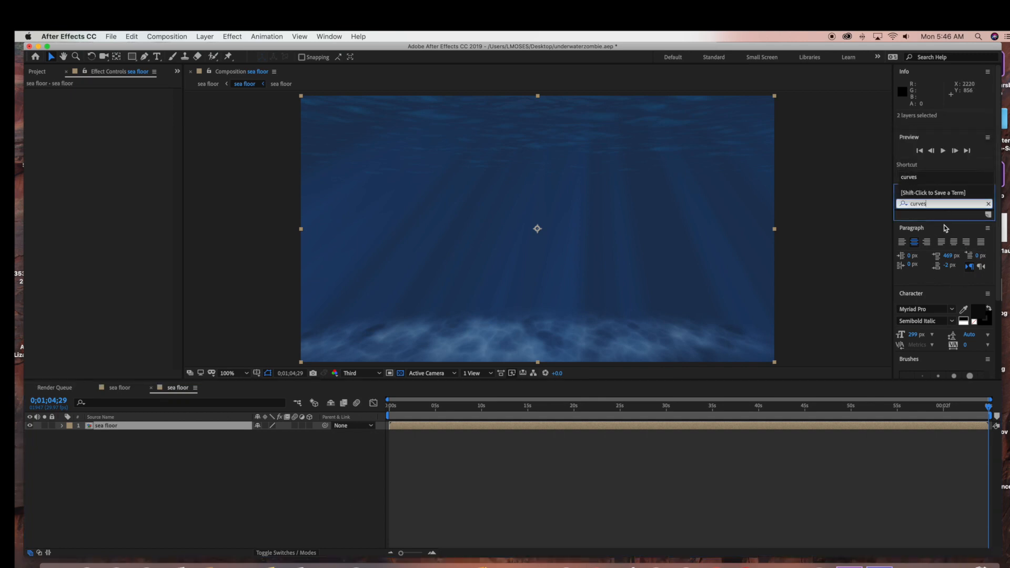
{"action": "key", "text": "Return"}
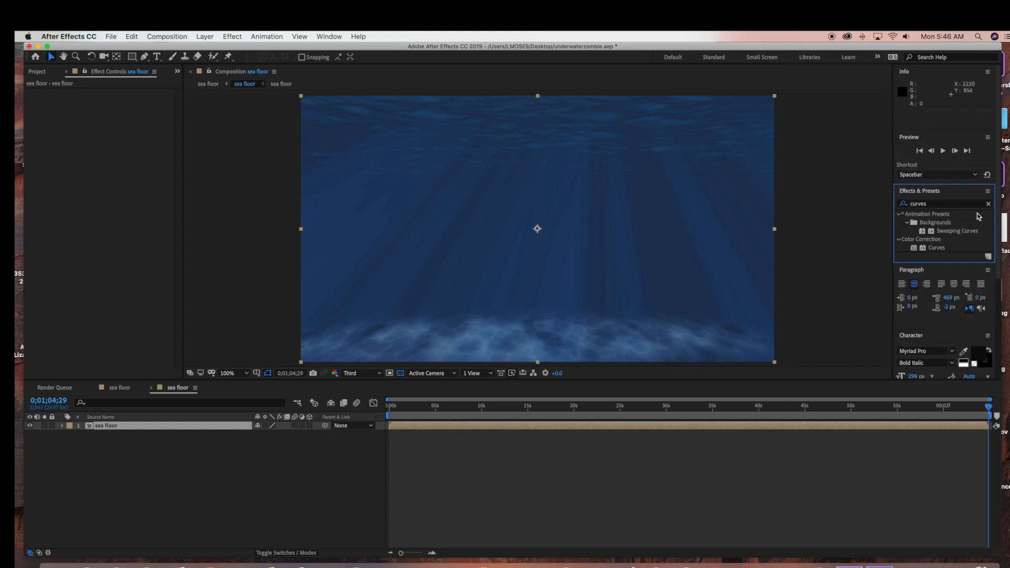
{"action": "left_click_drag", "start_coordinate": [936, 247], "coordinate": [171, 428]}
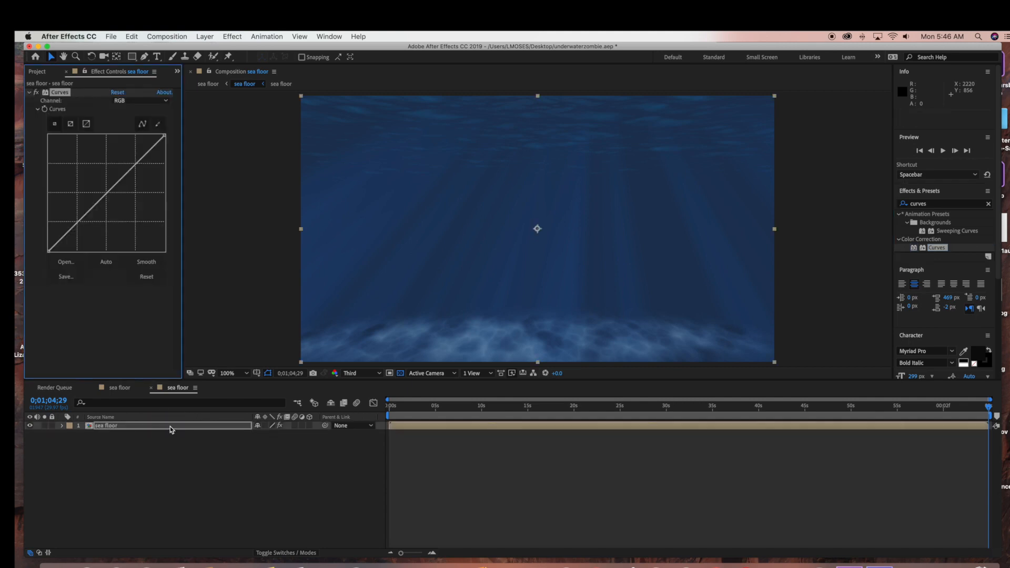
Step: Adjust the Curves for a deeper blue: pull the RGB midtones down, raise the blue curve and lower the red curve slightly
{"action": "left_click_drag", "start_coordinate": [117, 187], "coordinate": [119, 187]}
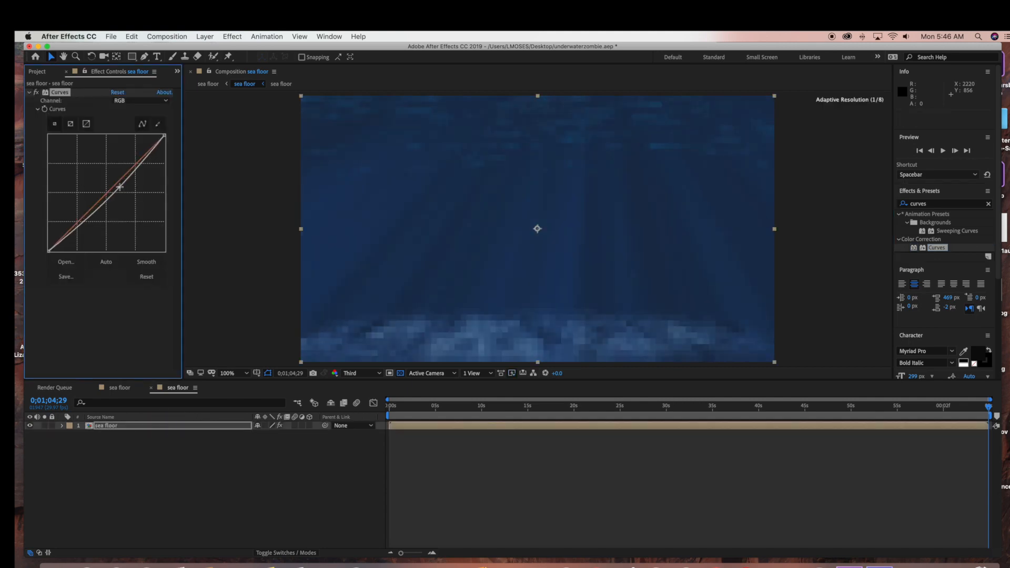
{"action": "left_click", "coordinate": [167, 102]}
{"action": "left_click", "coordinate": [129, 139]}
{"action": "mouse_move", "coordinate": [113, 190]}
{"action": "left_mouse_down"}
{"action": "mouse_move", "coordinate": [105, 182]}
{"action": "mouse_move", "coordinate": [117, 191]}
{"action": "left_mouse_up"}
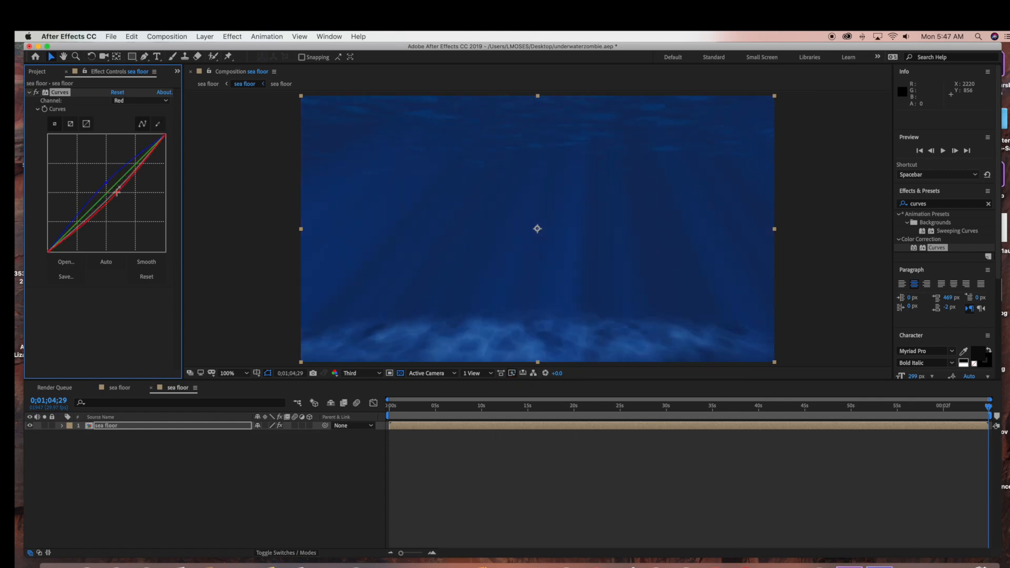